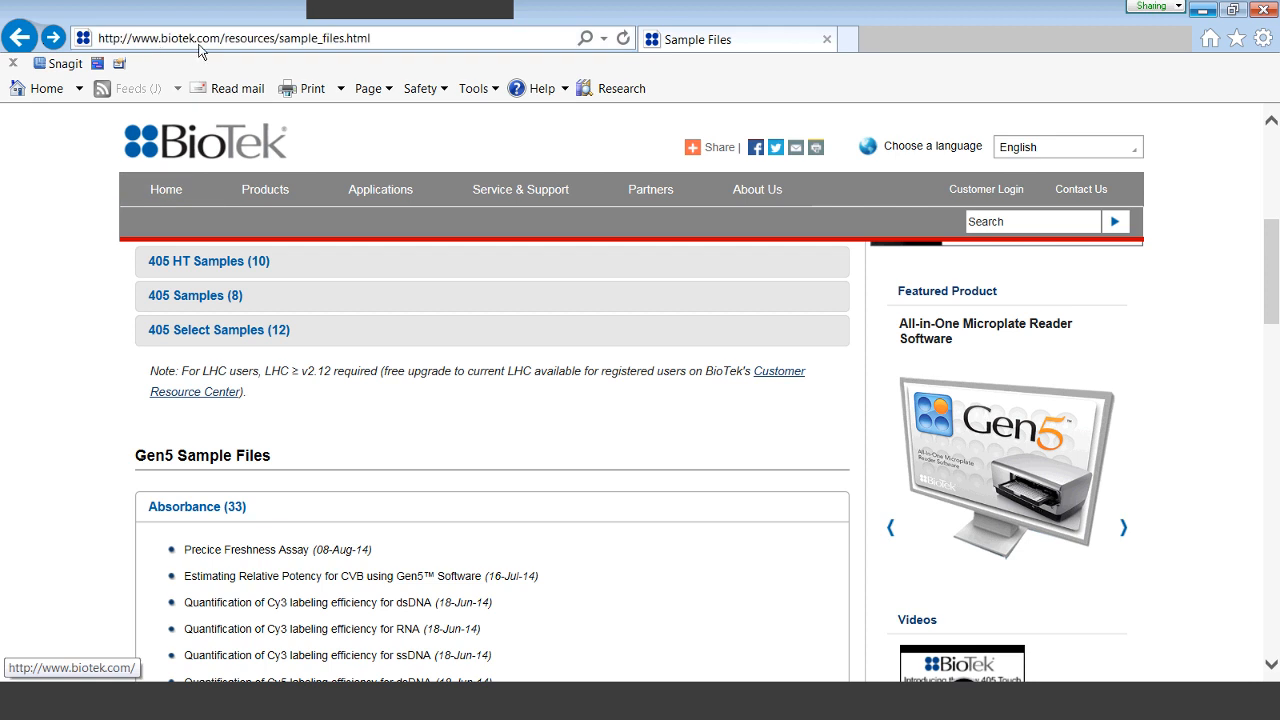
# Step: Open the Absorbance sample page "Estimating Relative Potency for CVB using Gen5 Software" from BioTek's Sample Files and review its file table and downloads
pyautogui.moveTo(377, 191)
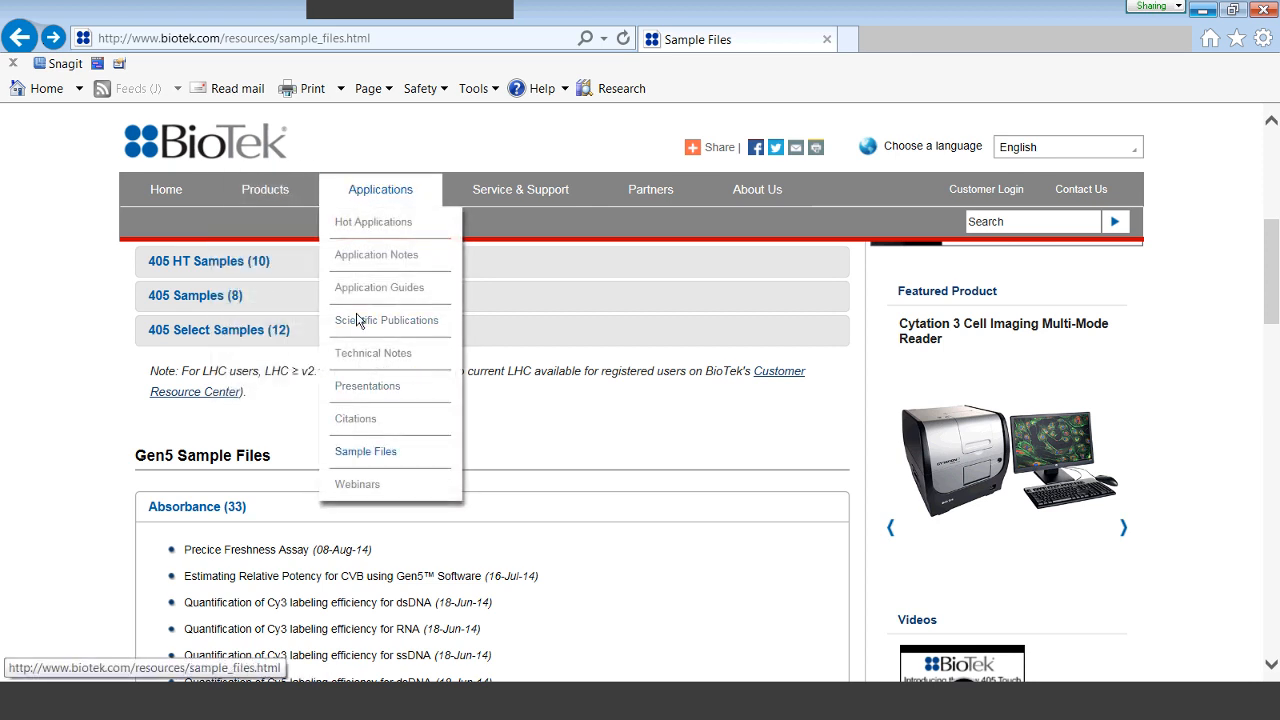
pyautogui.click(349, 453)
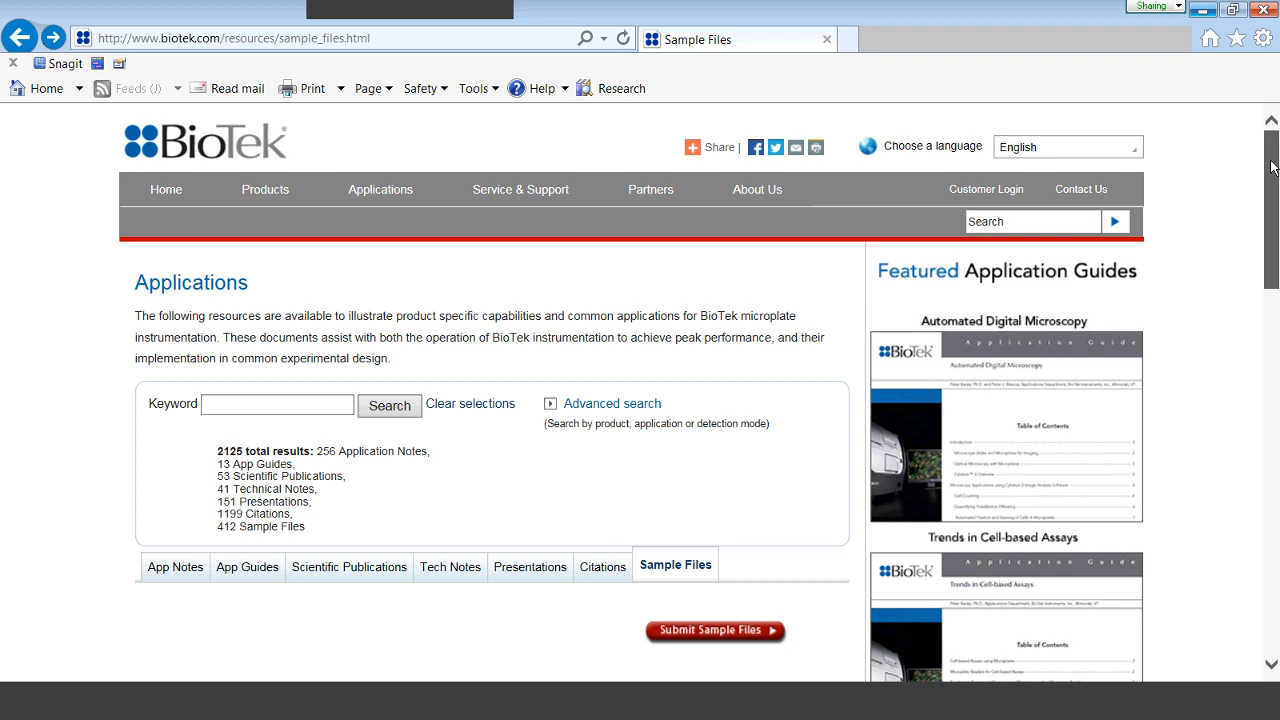
pyautogui.moveTo(1273, 167); pyautogui.dragTo(1276, 300)
pyautogui.click(195, 516)
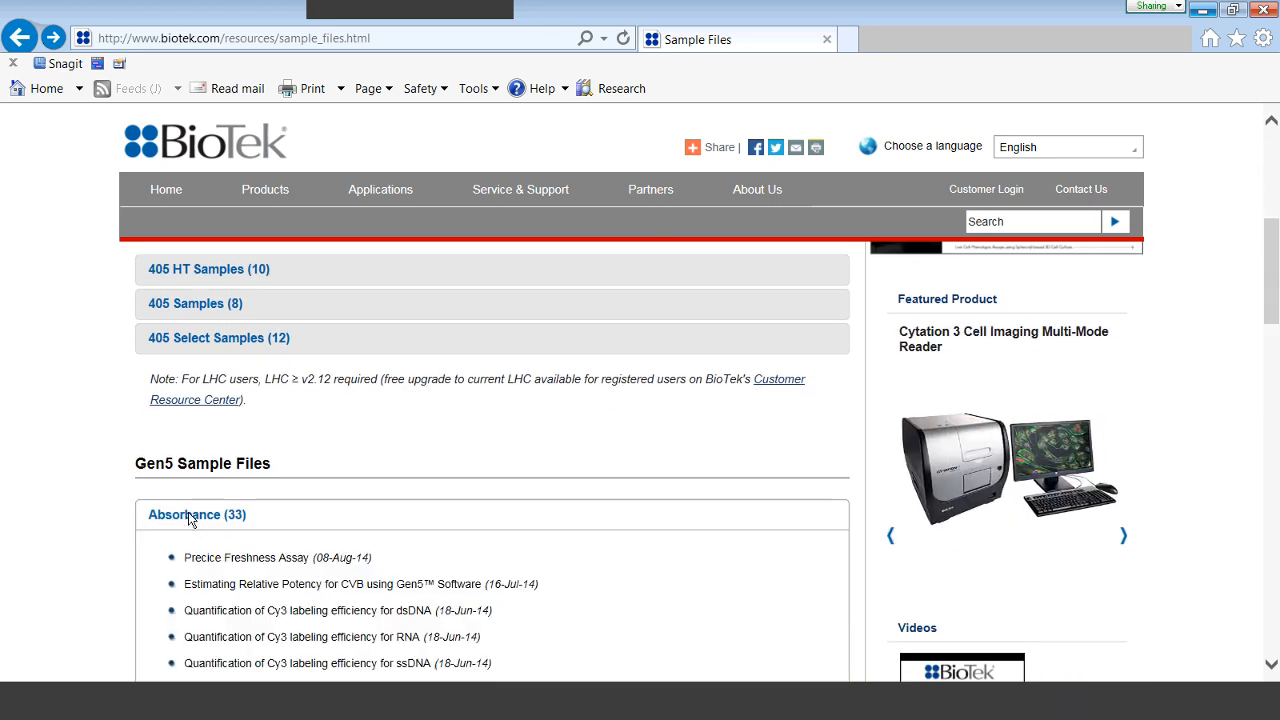
pyautogui.click(219, 586)
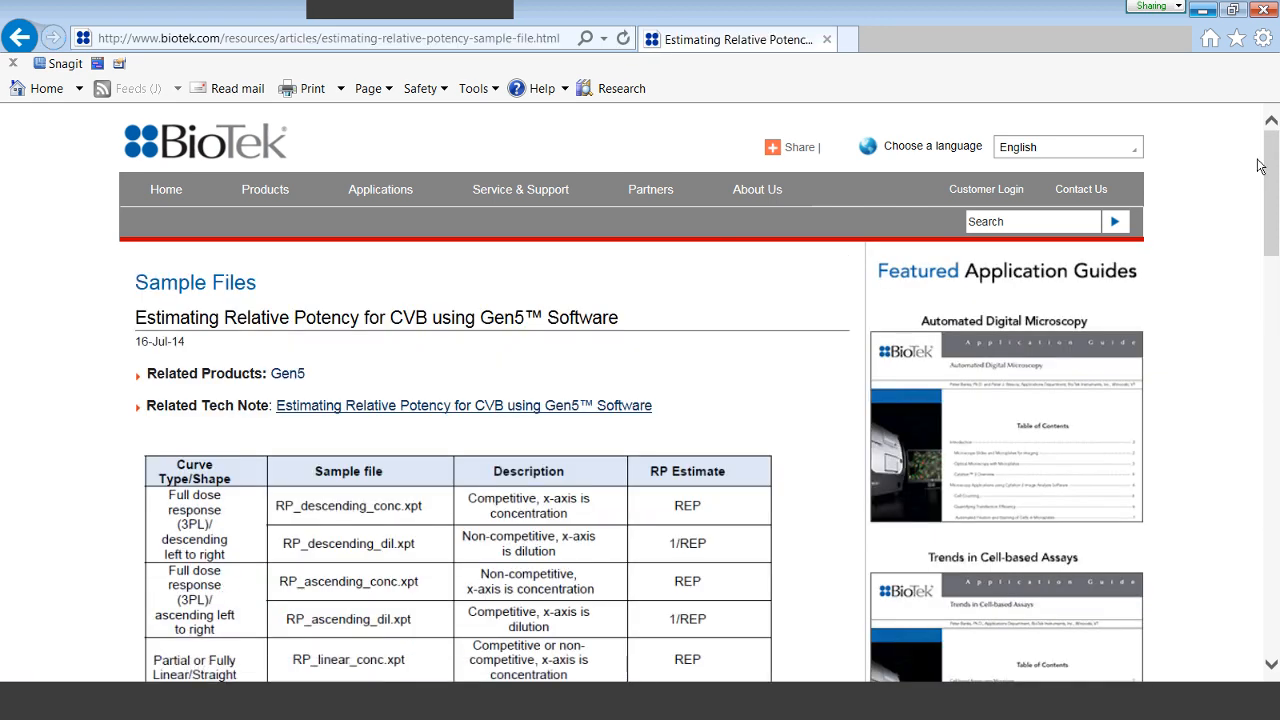
pyautogui.moveTo(1273, 157); pyautogui.dragTo(1275, 202)
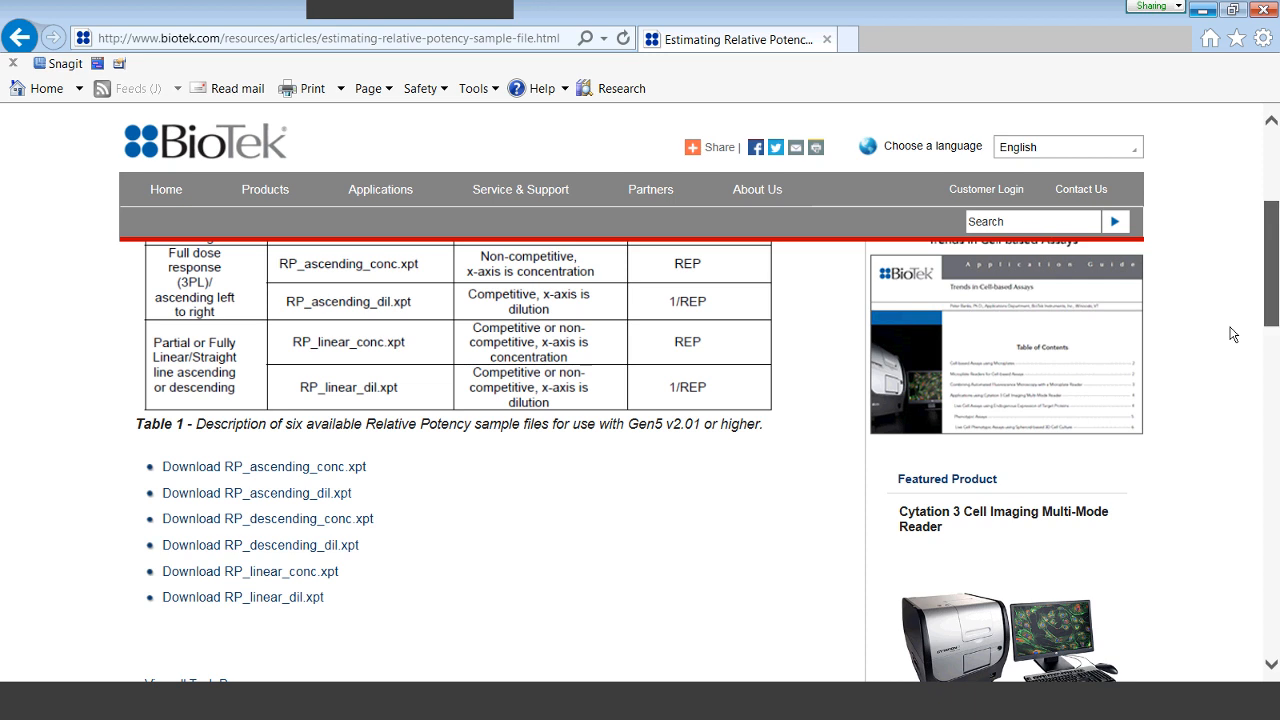
pyautogui.moveTo(1274, 322); pyautogui.dragTo(1275, 284)
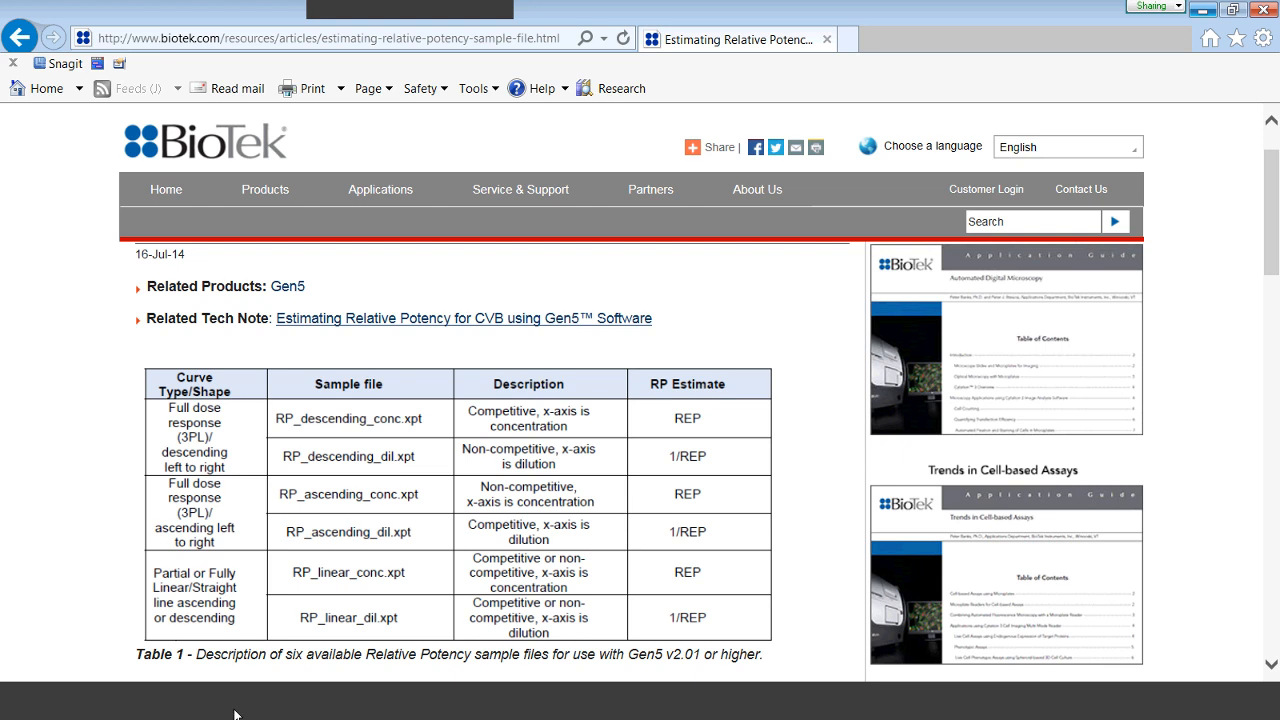
# Step: Switch to the RP_descending_dil experiment in Gen5 and save its protocol as "curve" in the RelPotWebinar folder
pyautogui.moveTo(241, 714)
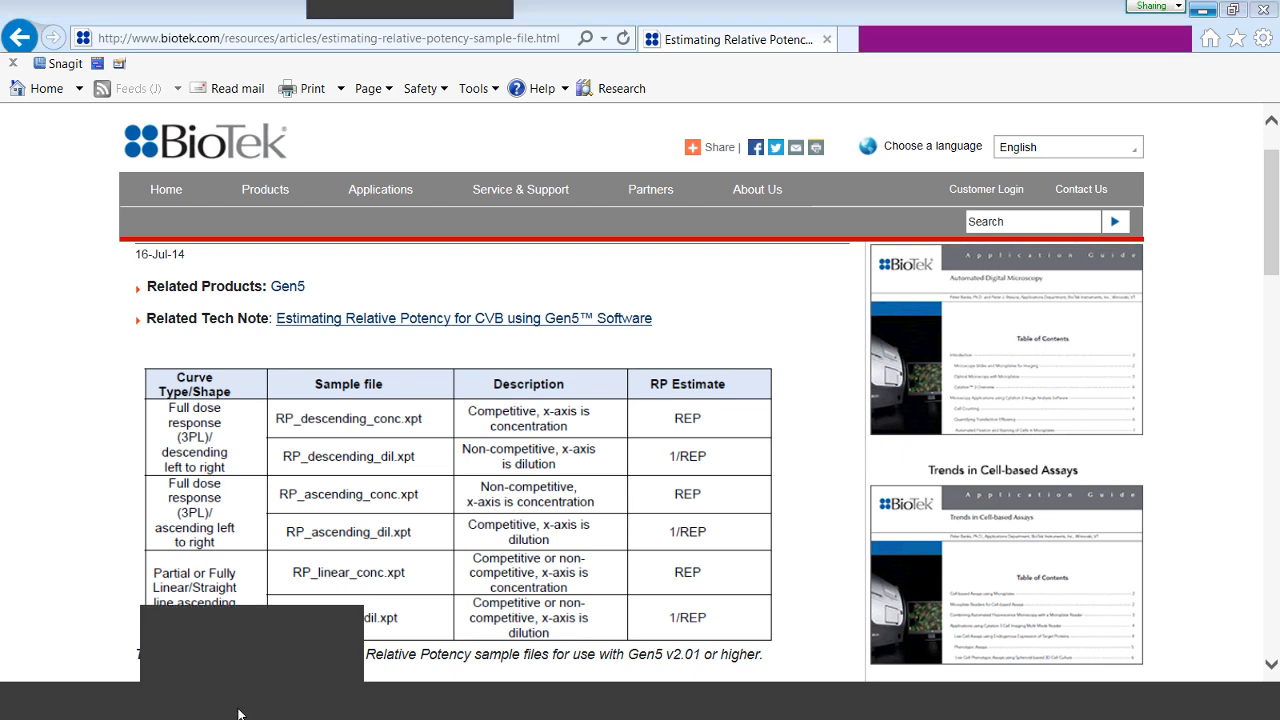
pyautogui.click(249, 637)
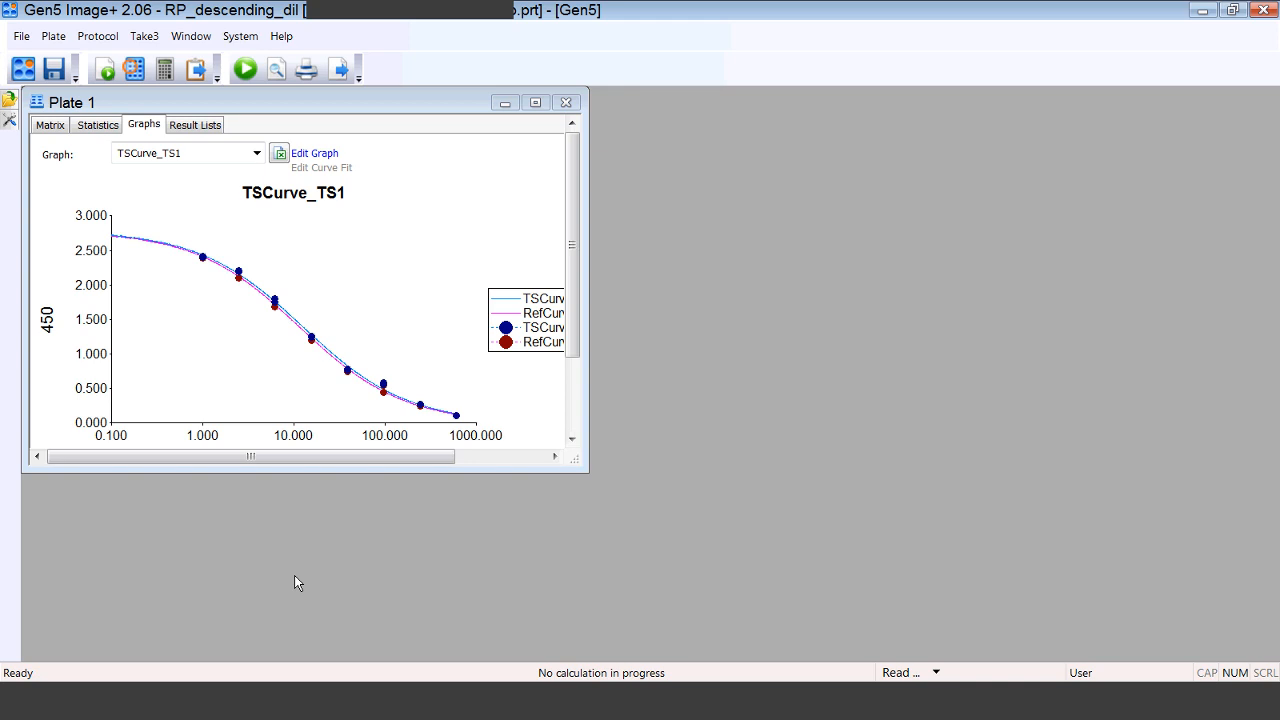
pyautogui.click(22, 36)
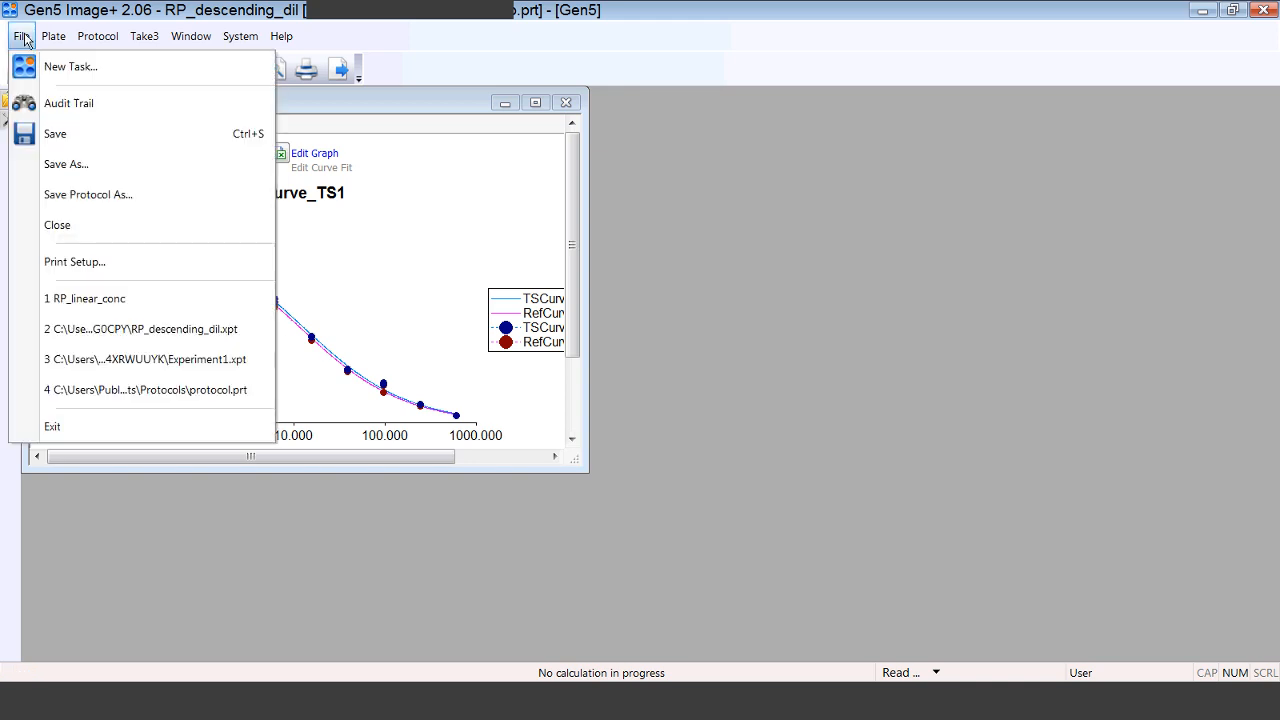
pyautogui.click(70, 194)
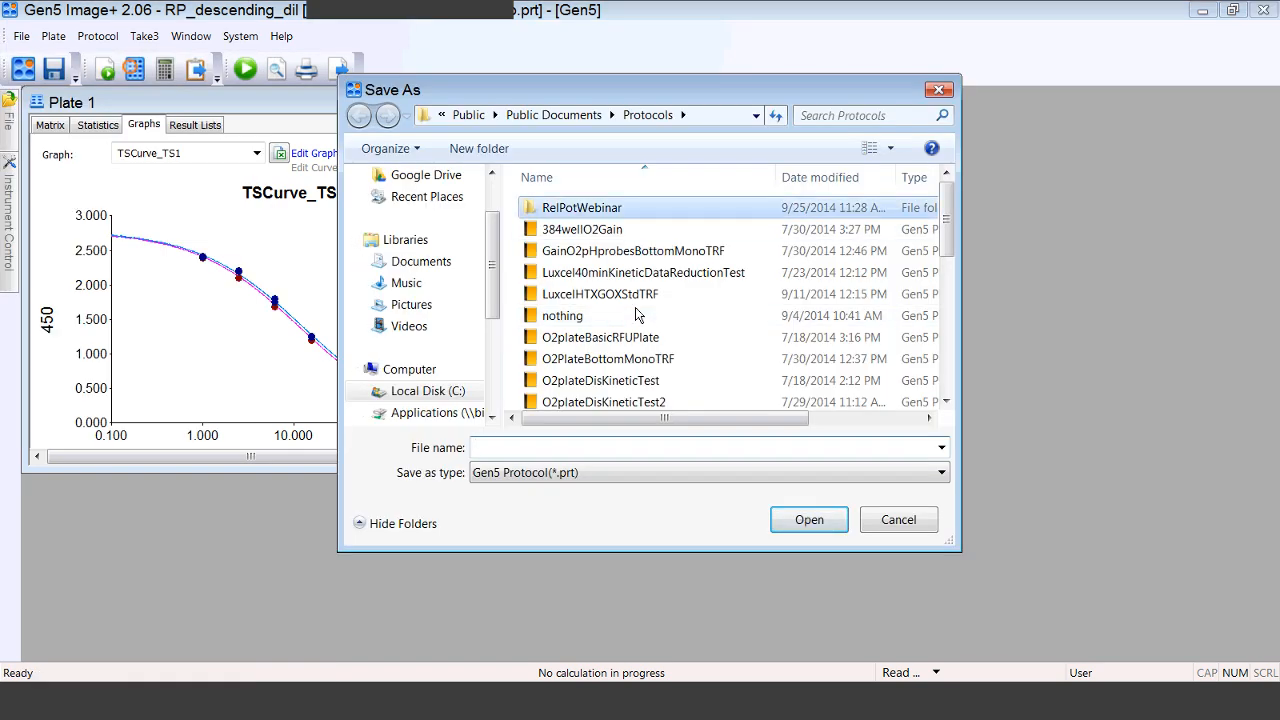
pyautogui.doubleClick(612, 210)
pyautogui.click(553, 445)
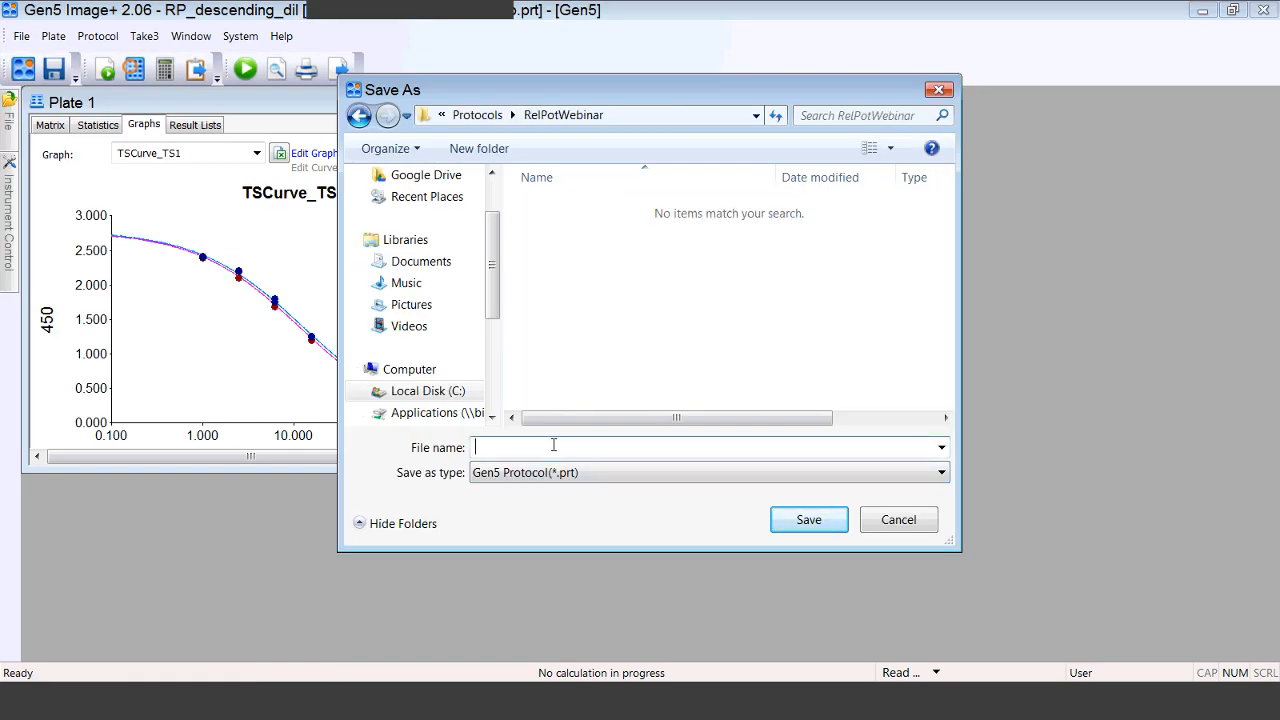
pyautogui.write('curvw')
pyautogui.press('BackSpace')
pyautogui.write('e')
pyautogui.click(831, 510)
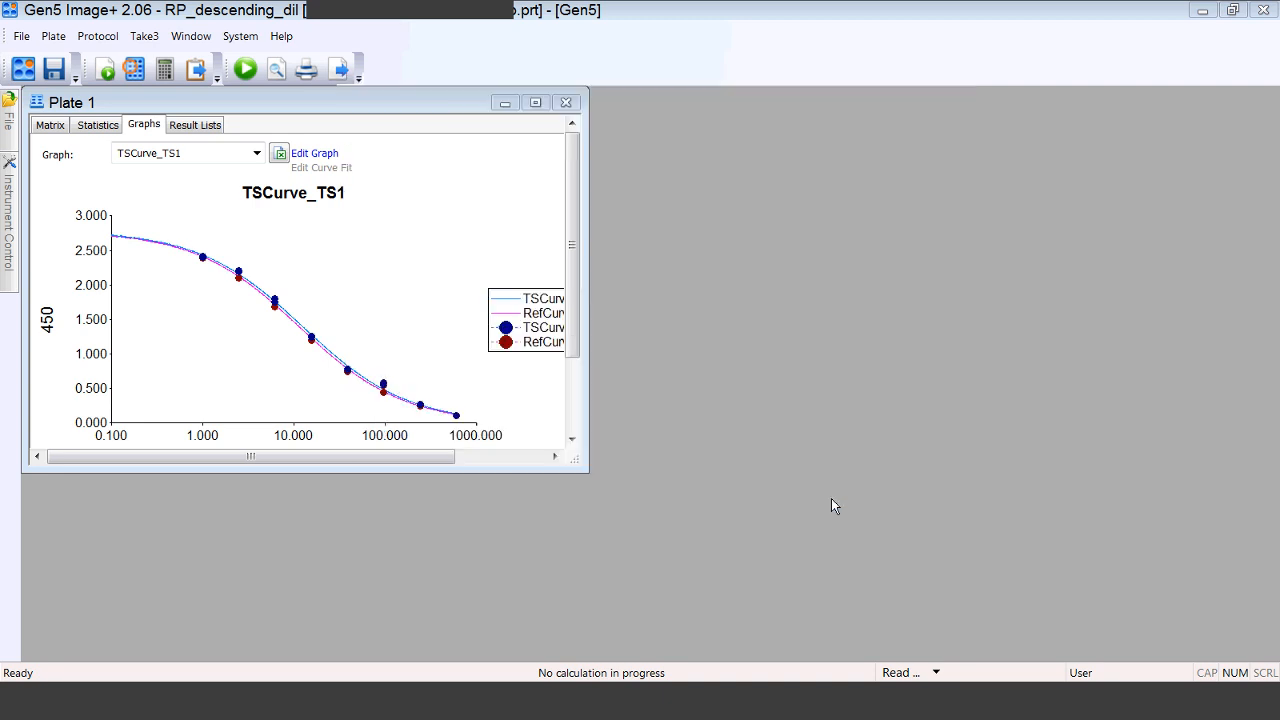
# Step: Open the saved protocol "curve" from the RelPotWebinar folder through the Task Manager
pyautogui.click(21, 36)
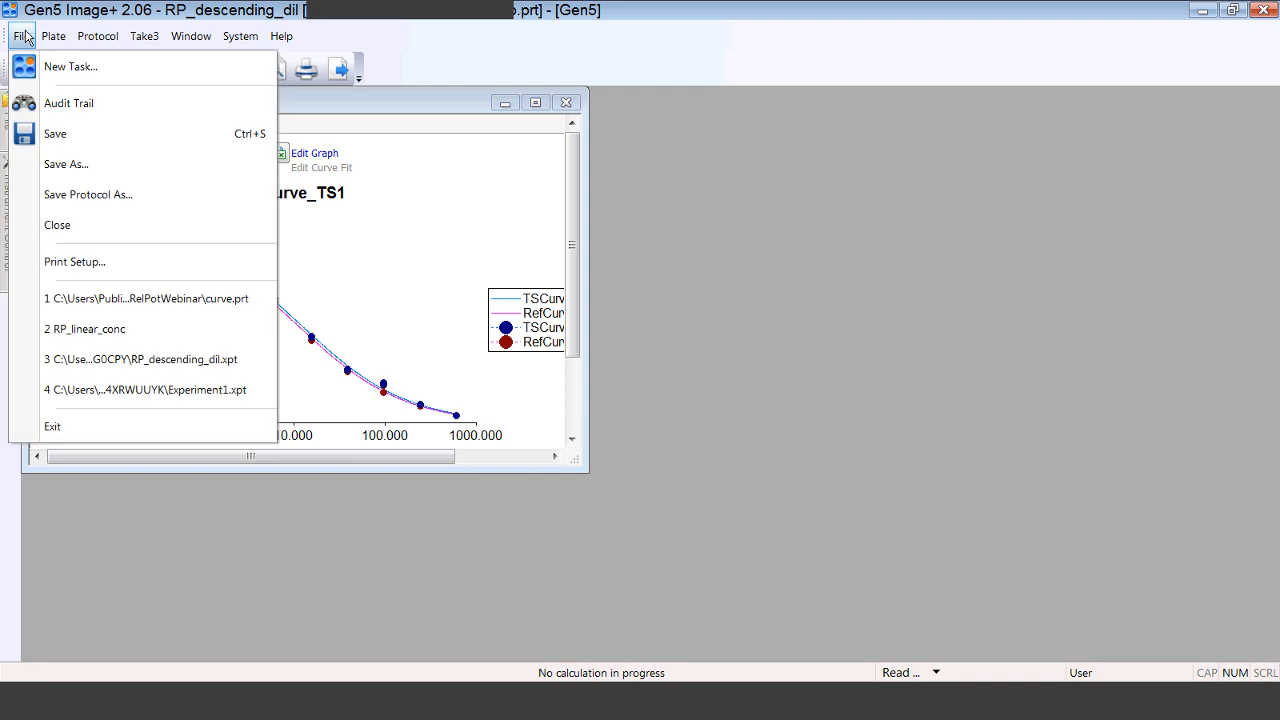
pyautogui.click(34, 66)
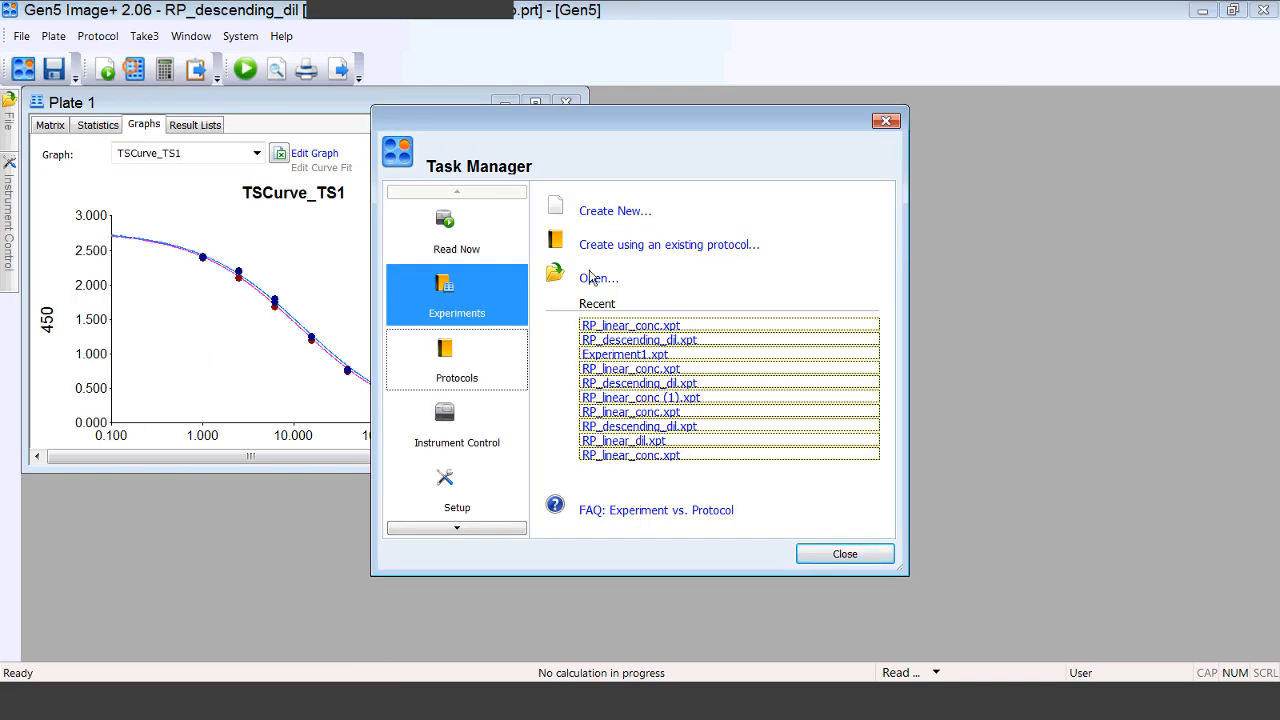
pyautogui.click(459, 360)
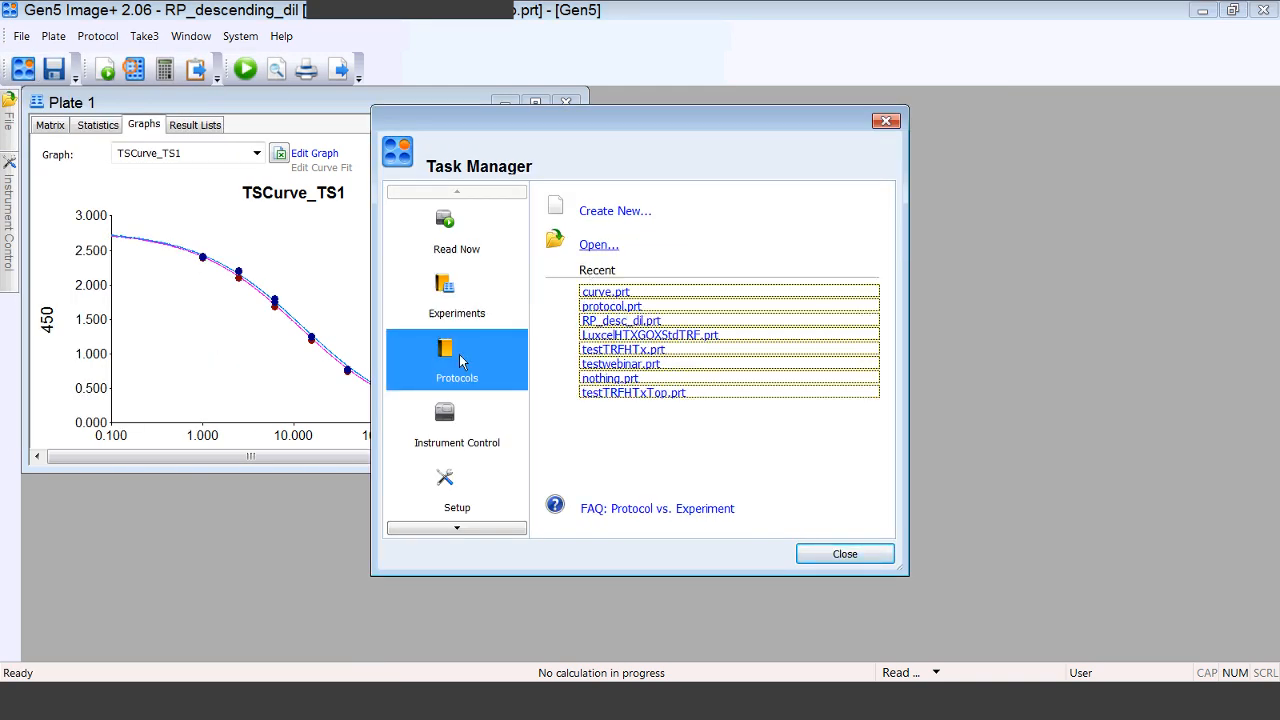
pyautogui.click(598, 245)
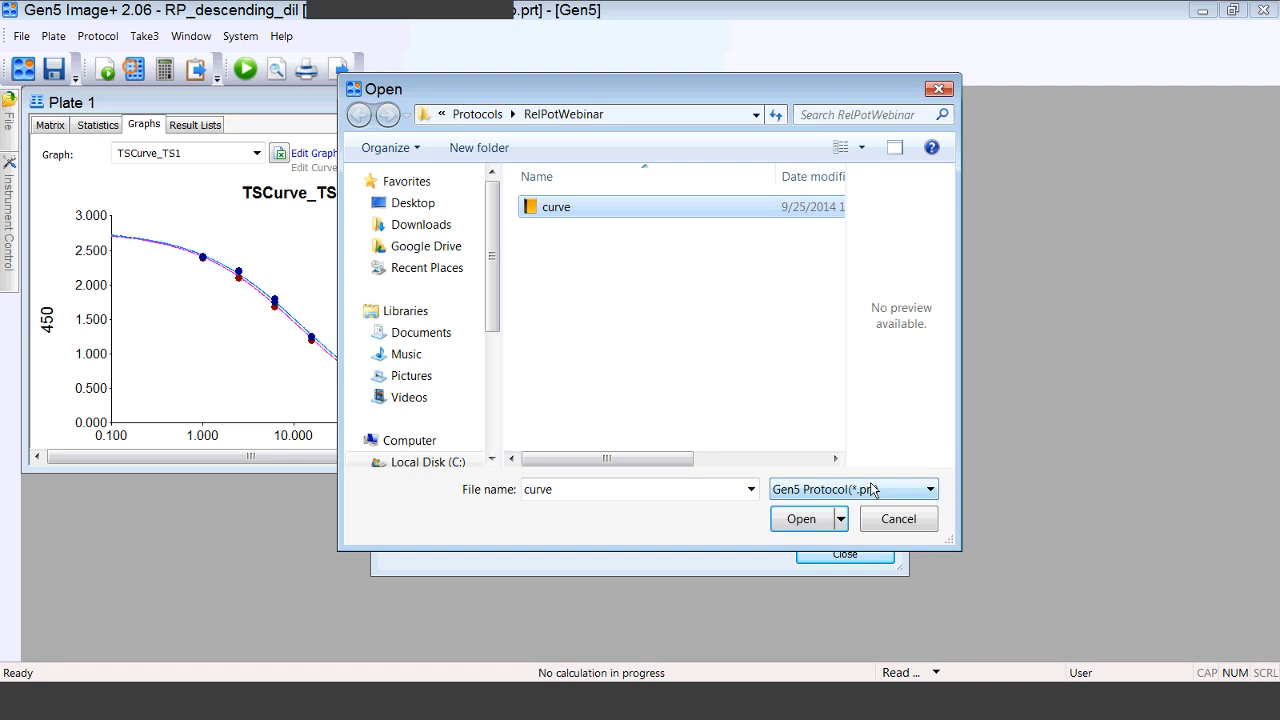
pyautogui.click(810, 519)
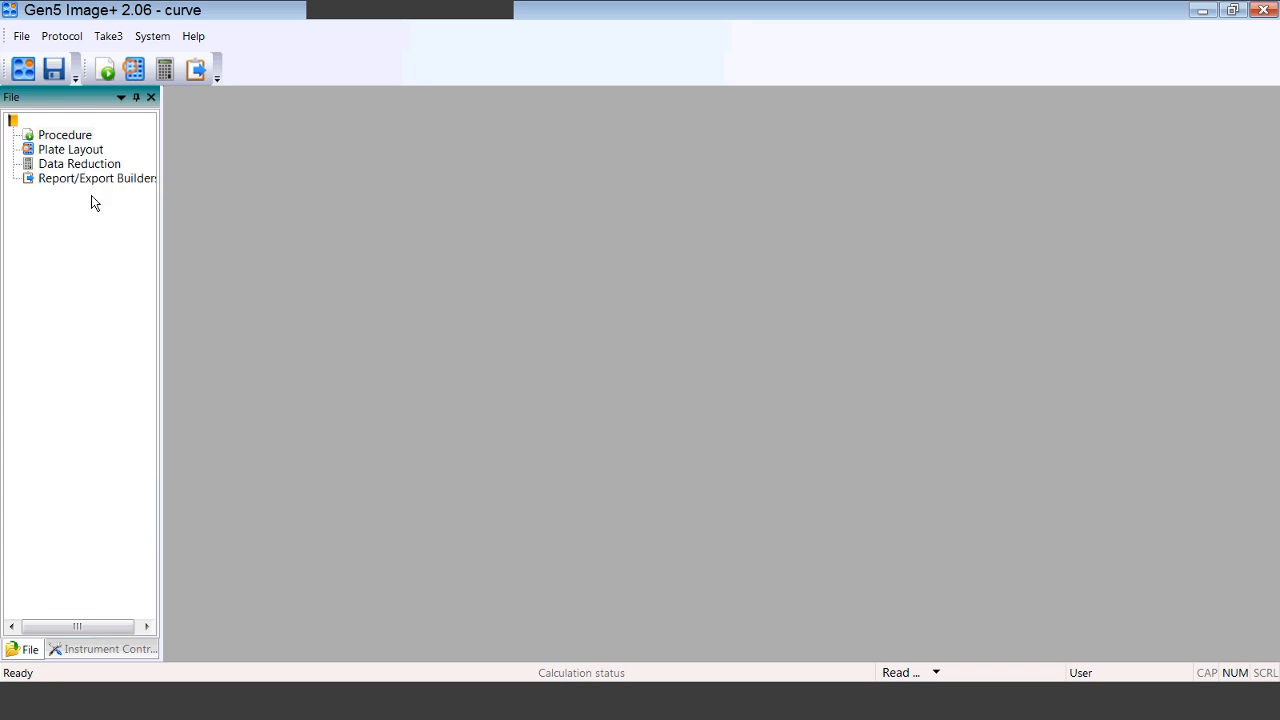
# Step: Inspect the protocol's procedure and the wavelength setting of its read step, leaving both without changes
pyautogui.doubleClick(77, 136)
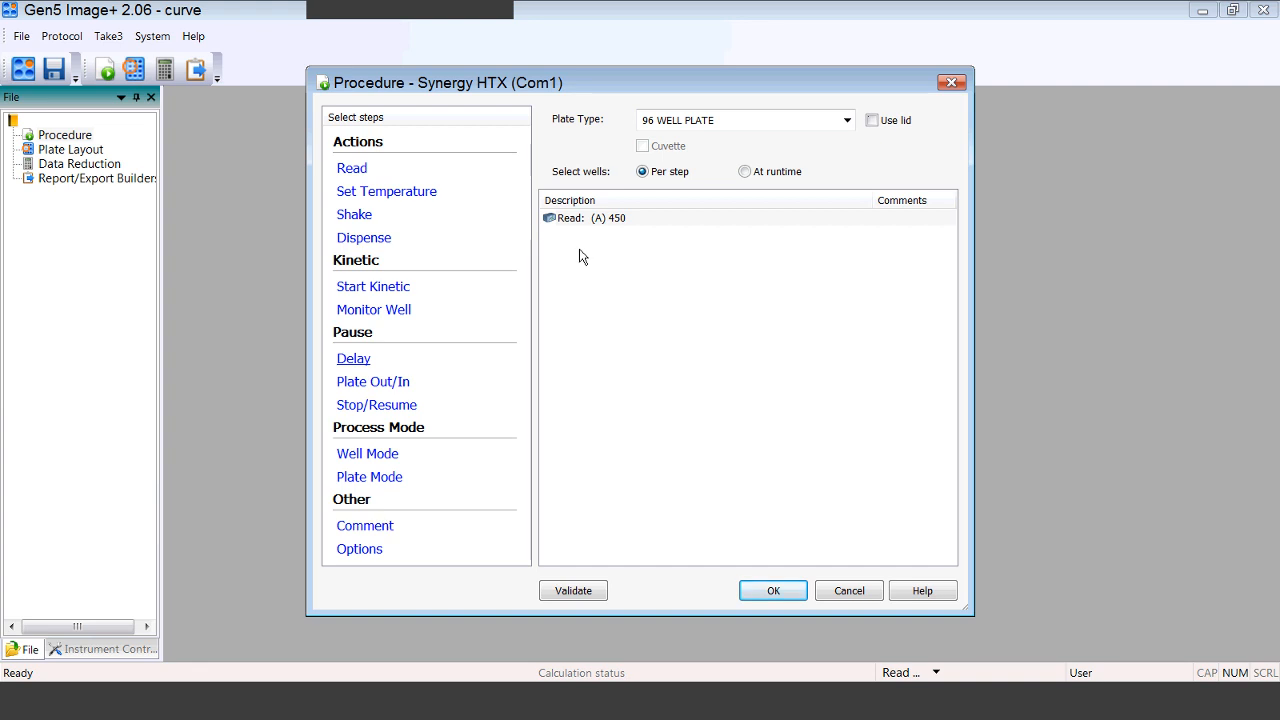
pyautogui.doubleClick(589, 219)
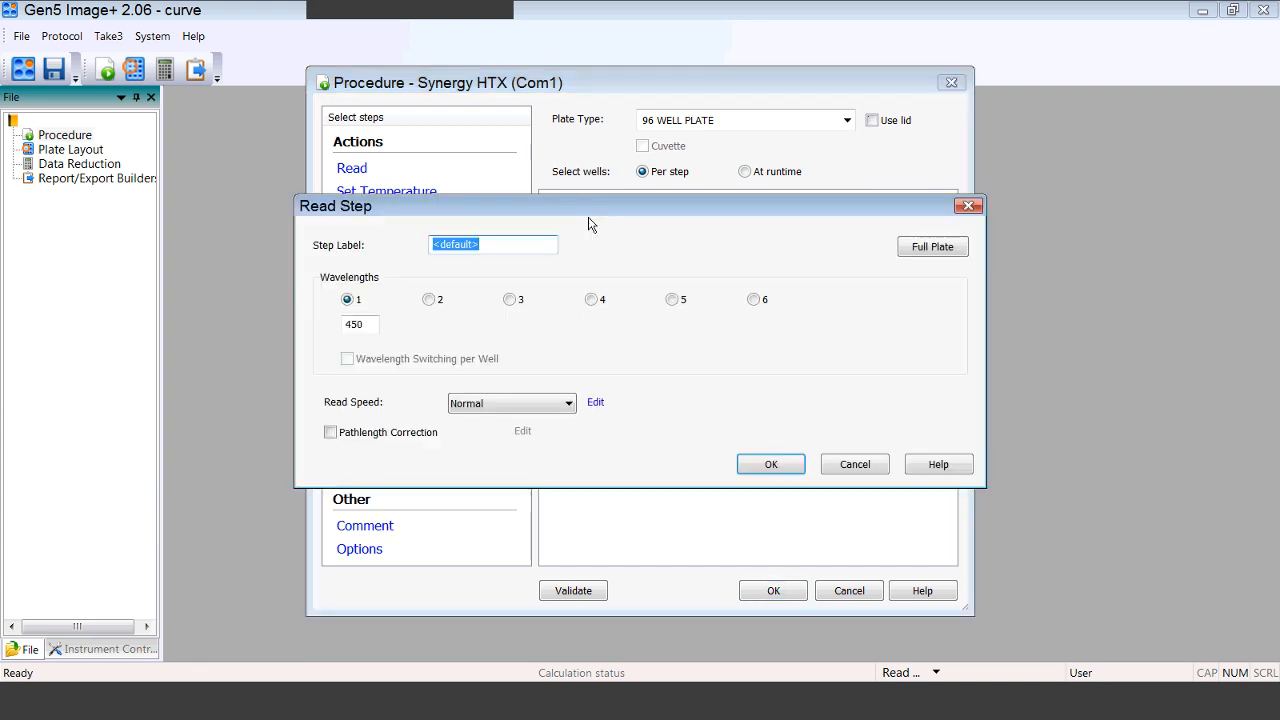
pyautogui.doubleClick(356, 324)
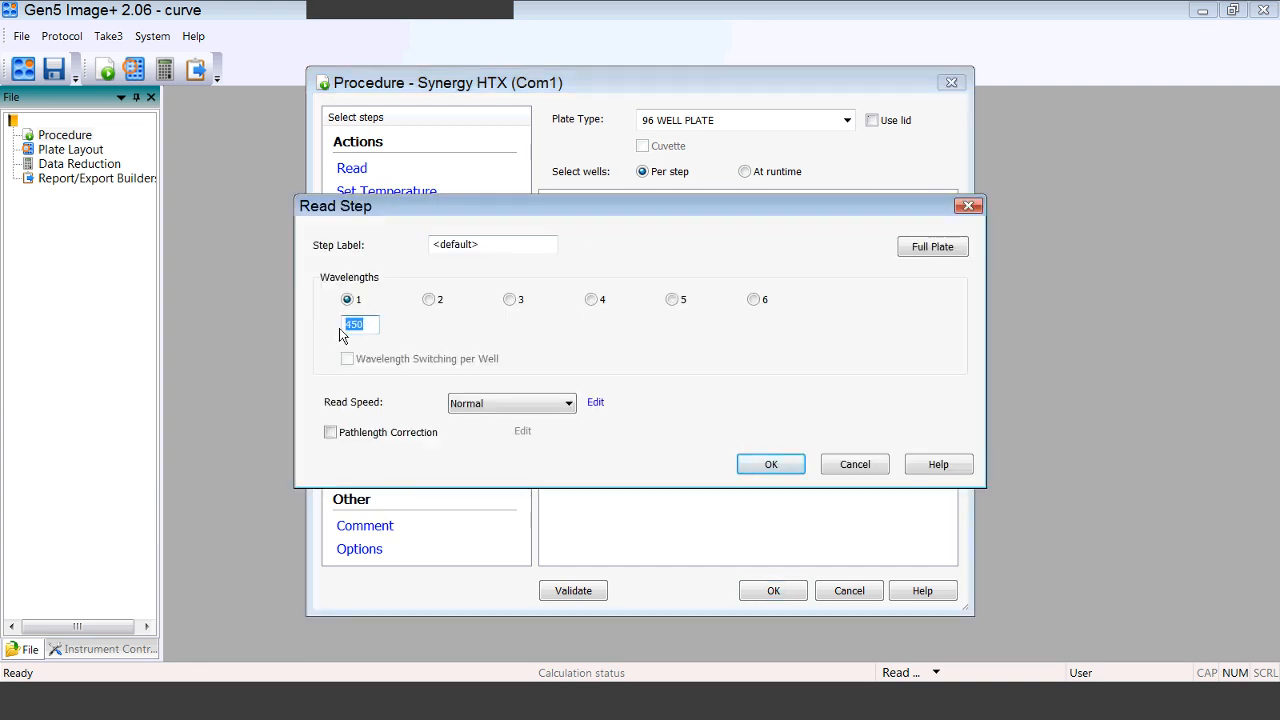
pyautogui.click(825, 465)
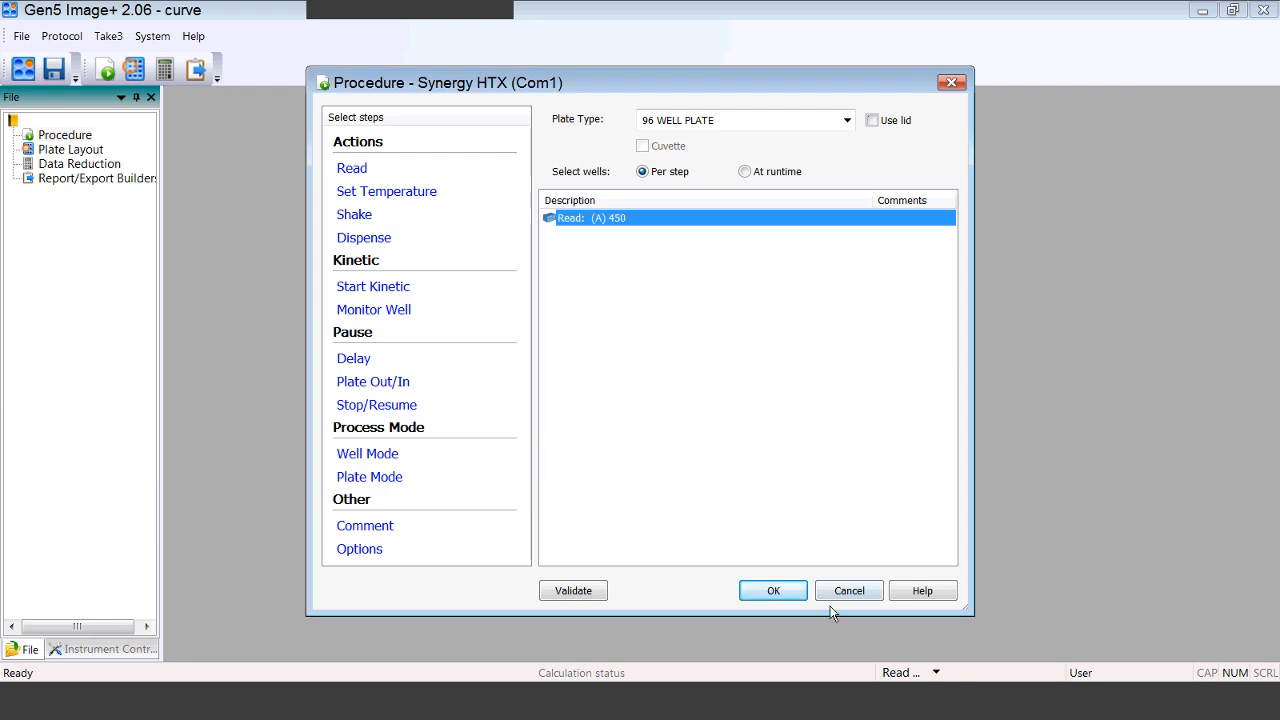
pyautogui.click(838, 592)
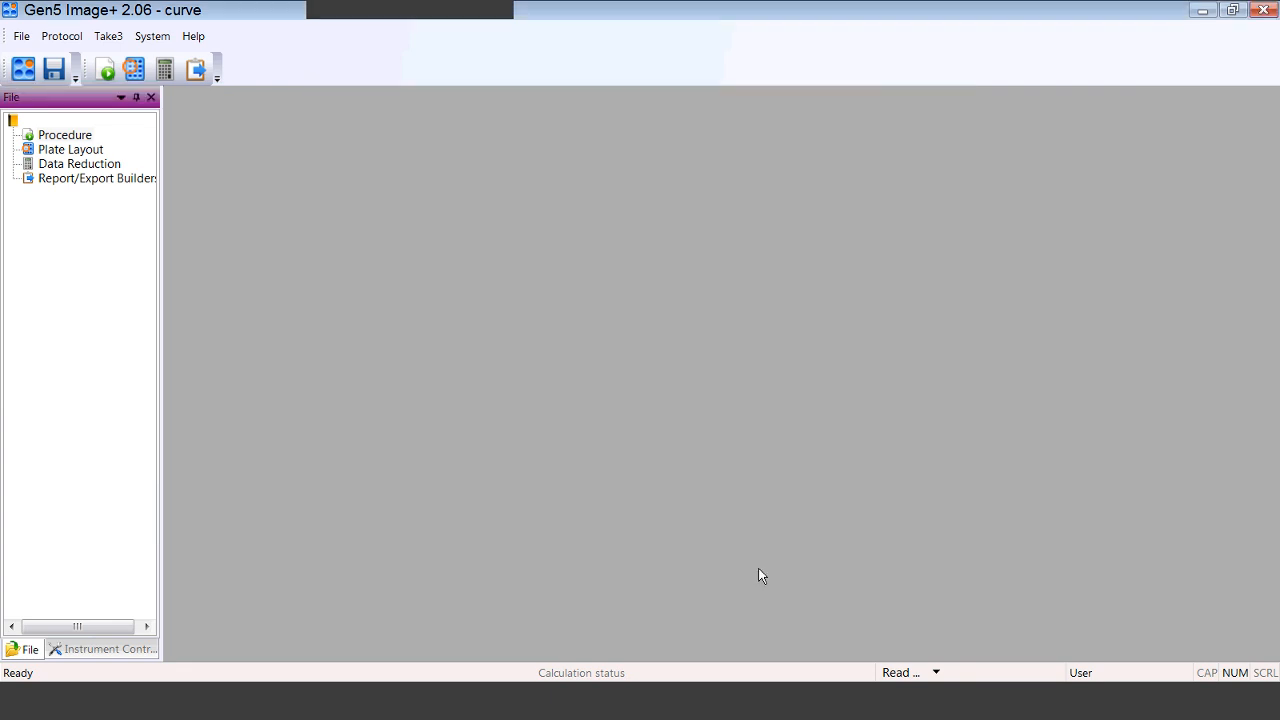
# Step: In the plate layout, set the Ref assay control's dilutions Ref:2 to Ref:8 to 2, 4, 8, 16, 32, 64 and 128
pyautogui.doubleClick(97, 155)
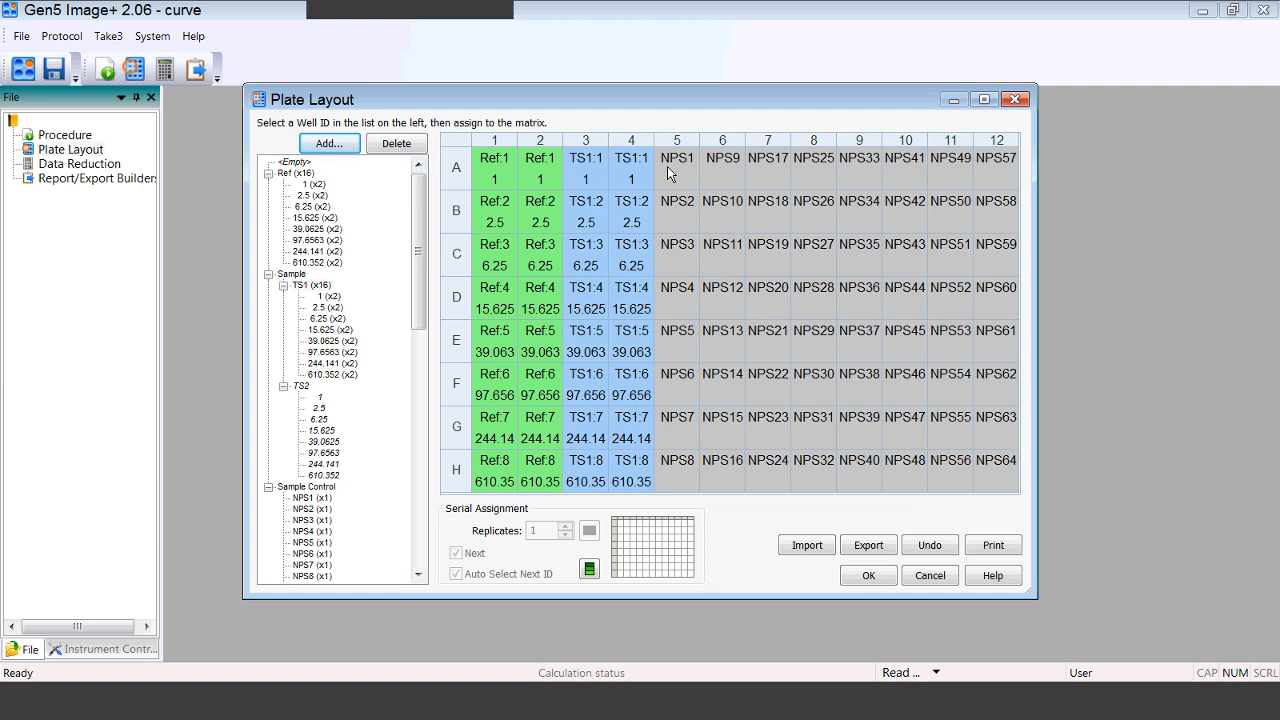
pyautogui.doubleClick(315, 187)
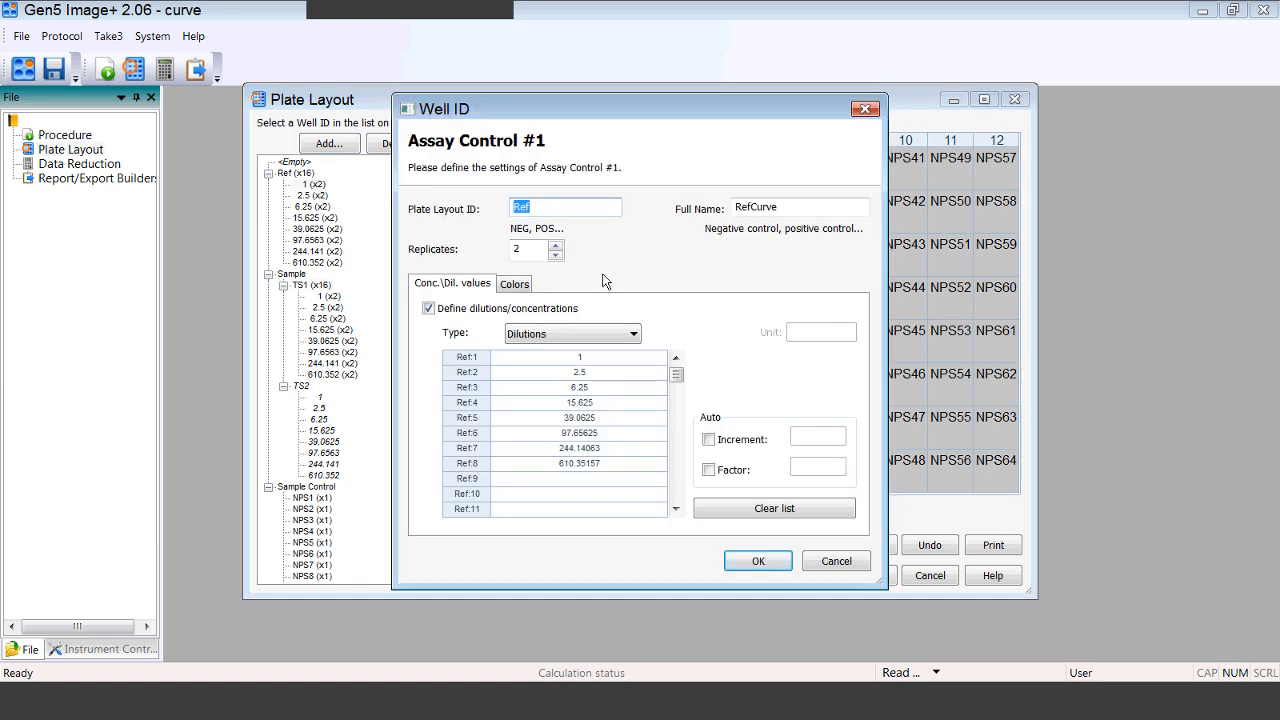
pyautogui.click(585, 357)
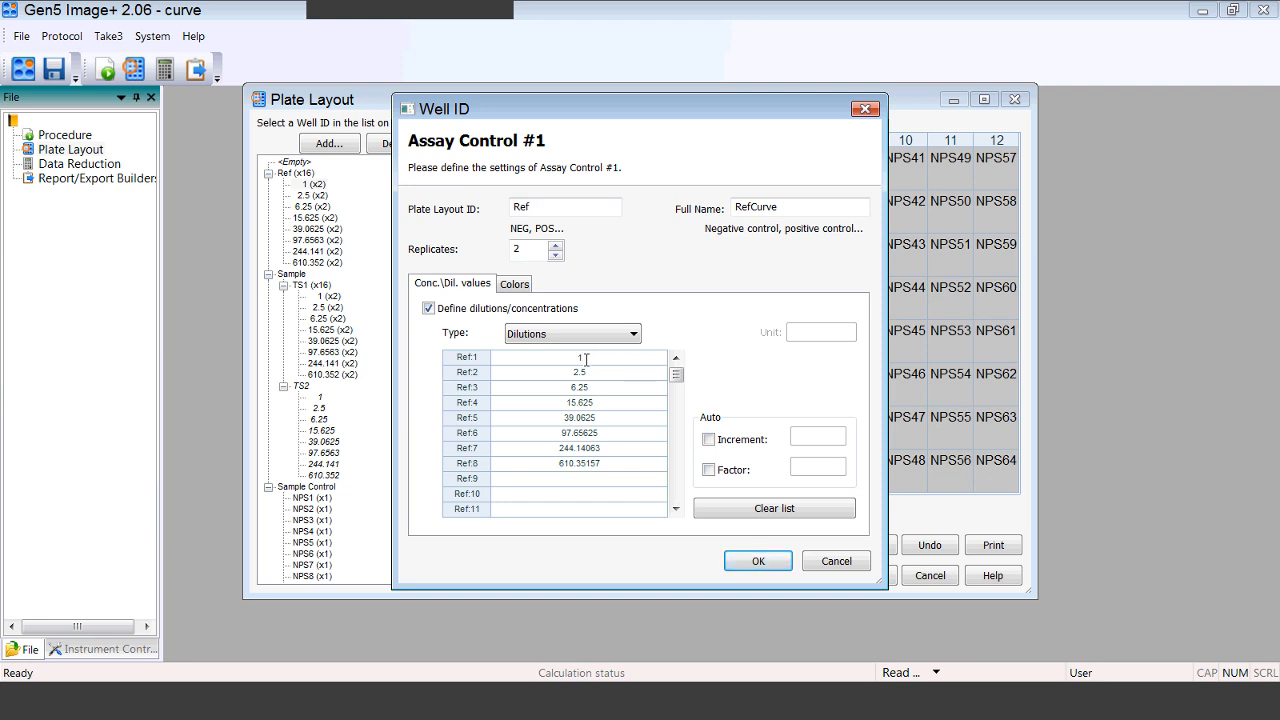
pyautogui.press('Down')
pyautogui.write('2')
pyautogui.press('Down')
pyautogui.write('4')
pyautogui.press('Down')
pyautogui.write('8')
pyautogui.press('Down')
pyautogui.write('16')
pyautogui.press('Down')
pyautogui.write('32')
pyautogui.press('Down')
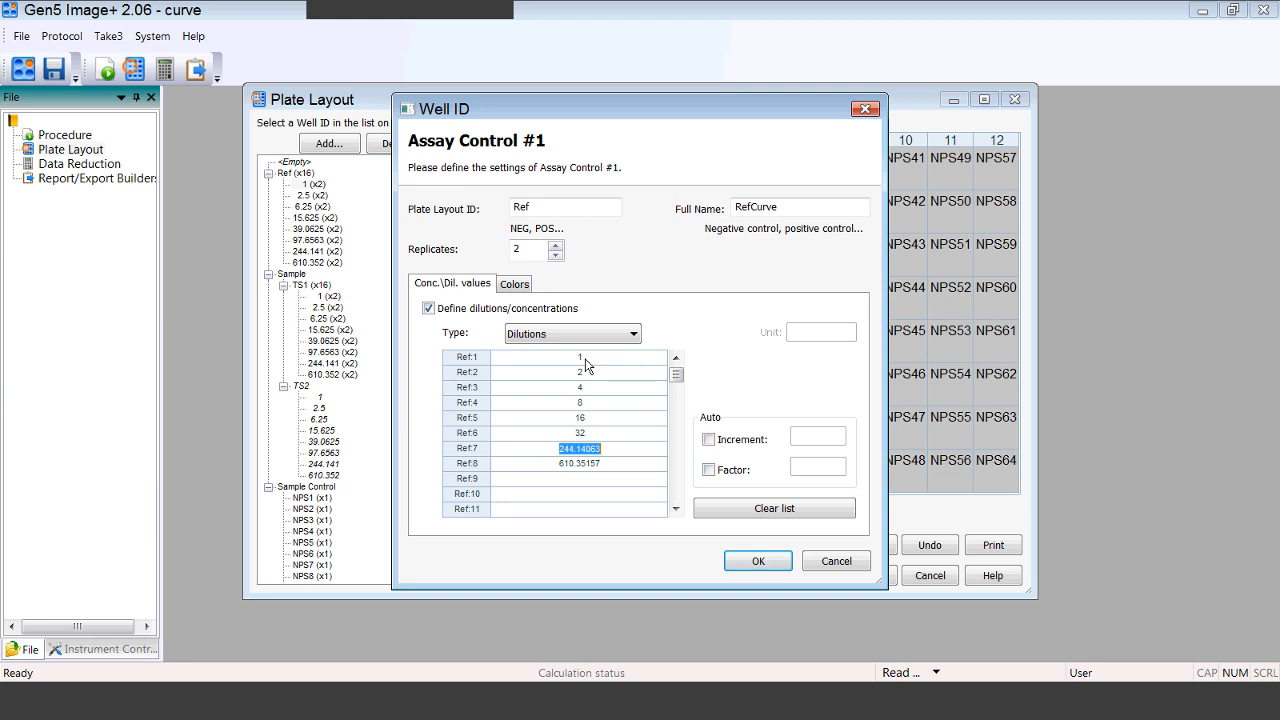
pyautogui.write('64')
pyautogui.press('Down')
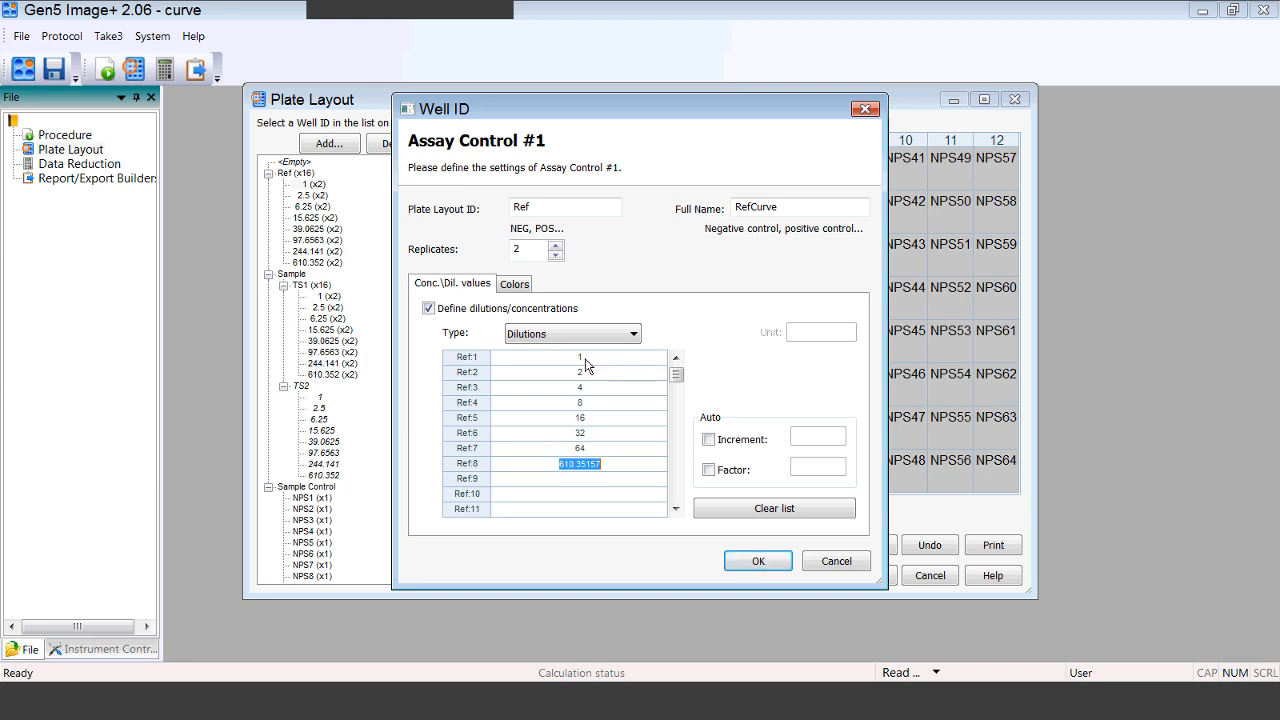
pyautogui.write('128')
pyautogui.click(758, 562)
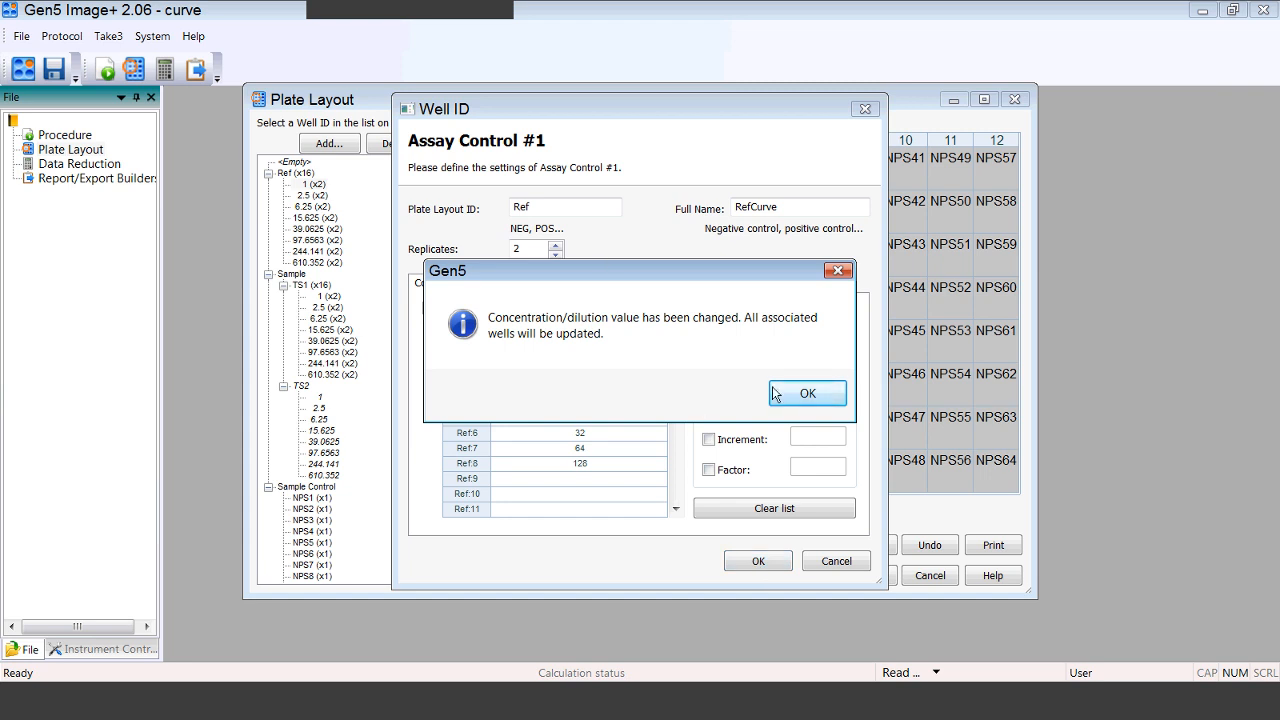
pyautogui.click(805, 393)
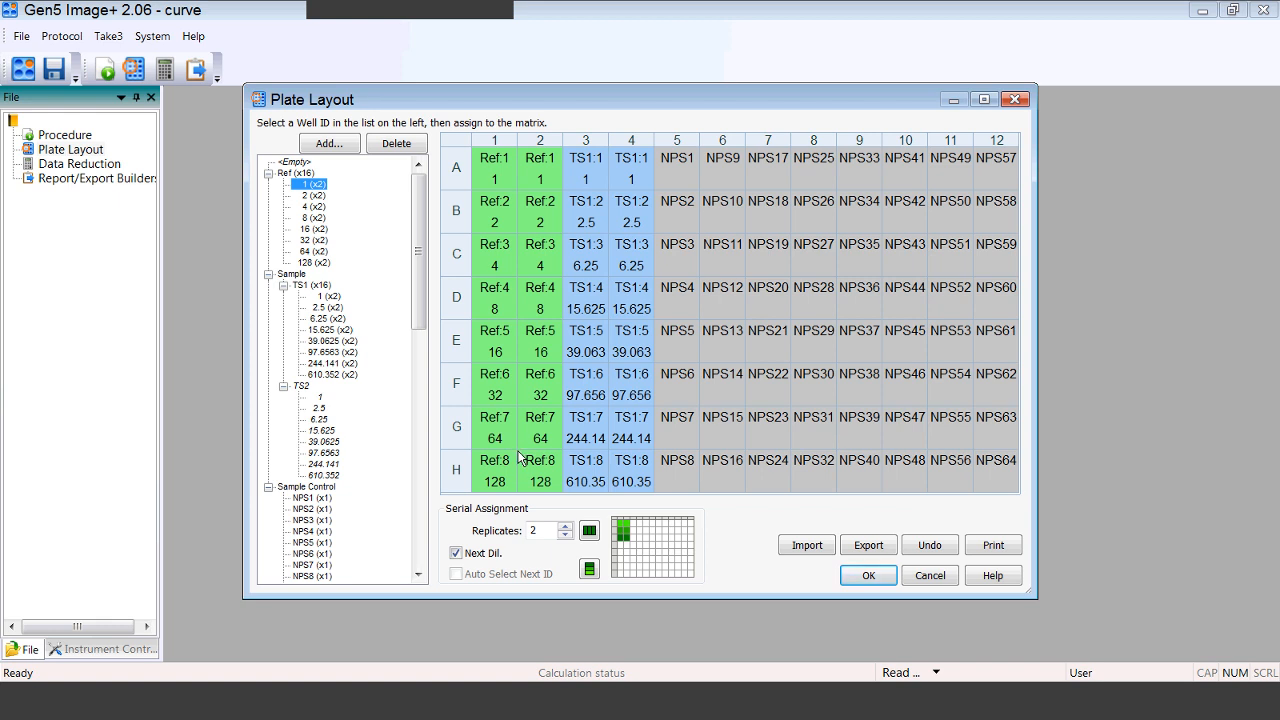
# Step: Refill sample TS1's dilutions 2 to 8 with an automatic factor of 2, from 2 up to 128, and apply them to its wells
pyautogui.doubleClick(328, 297)
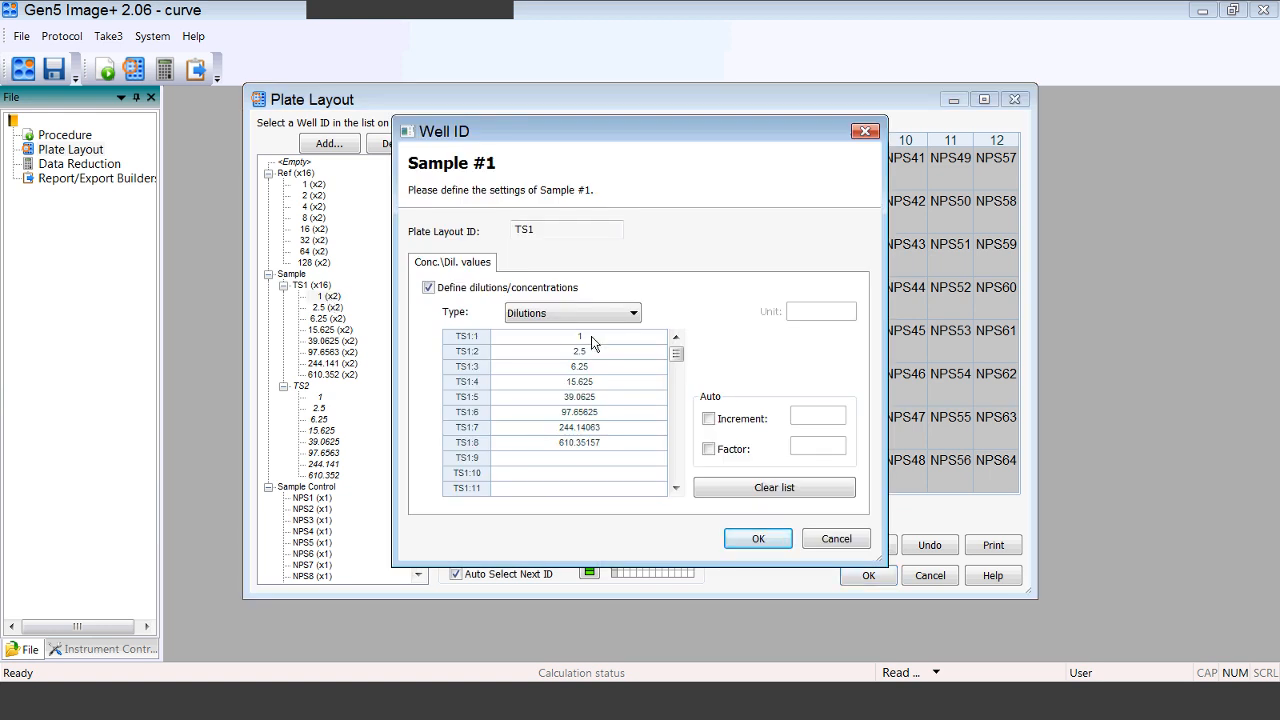
pyautogui.click(708, 449)
pyautogui.write('2')
pyautogui.click(590, 341)
pyautogui.press('Return')
pyautogui.press('Return')
pyautogui.press('Return')
pyautogui.press('Return')
pyautogui.press('Return')
pyautogui.press('Return')
pyautogui.press('Return')
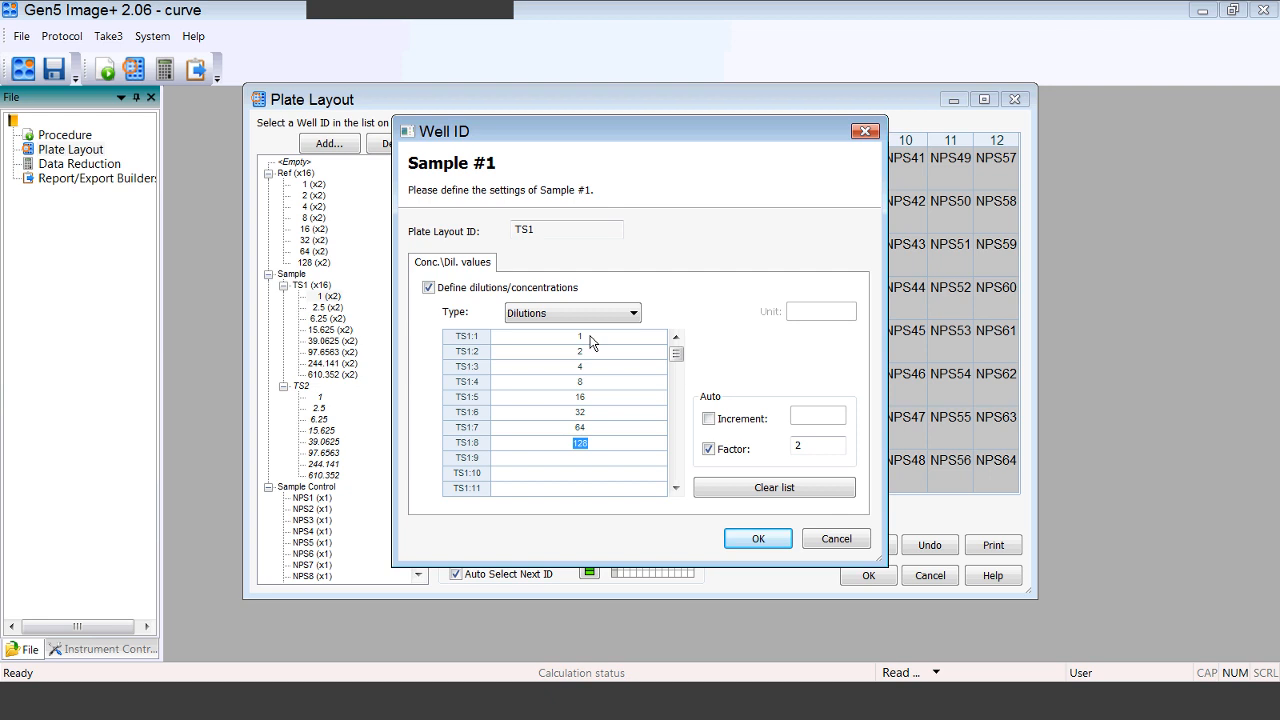
pyautogui.click(757, 539)
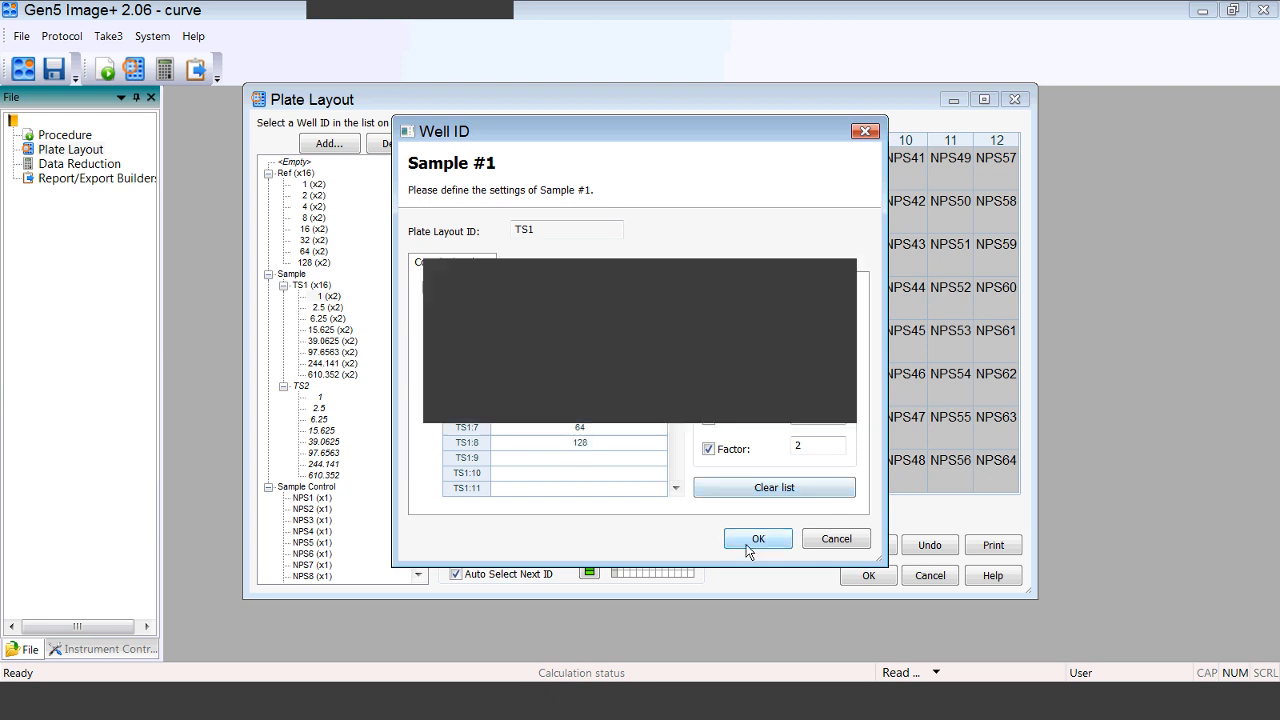
pyautogui.click(785, 400)
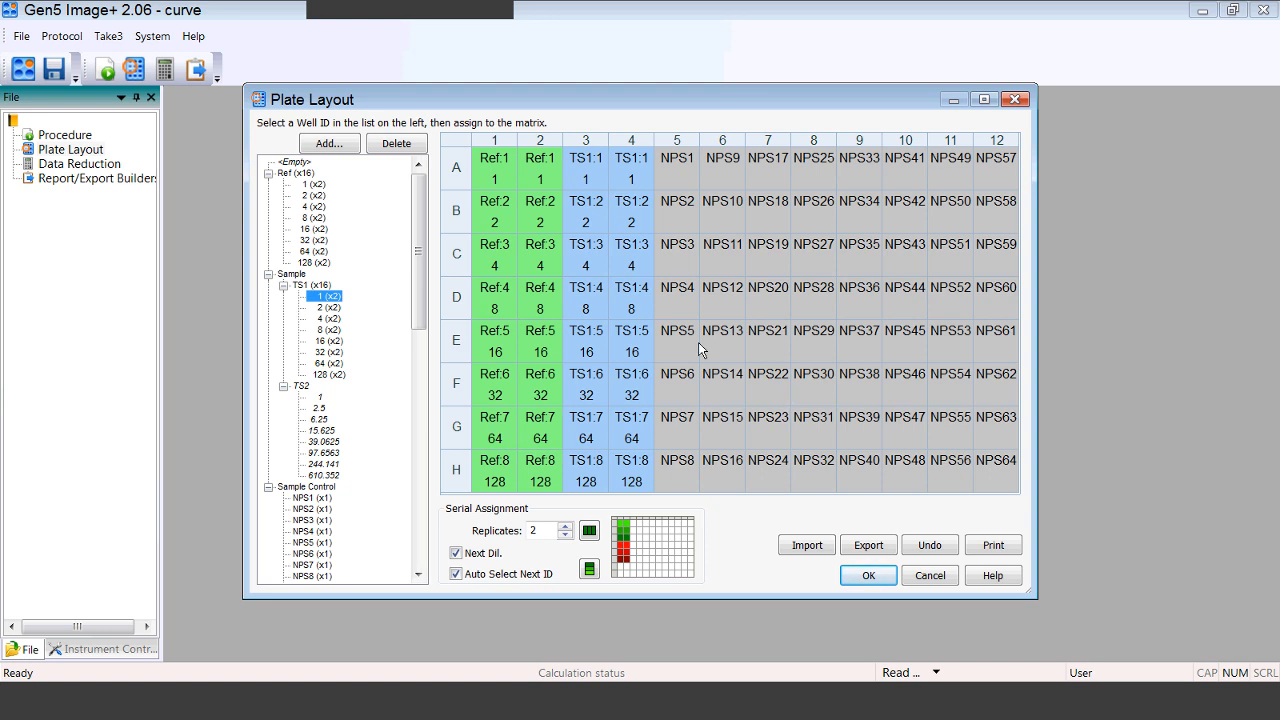
# Step: Refill sample TS2's dilutions 2 to 8 with an automatic factor of 2, up to 128, and assign TS2 to plate columns 5 and 6
pyautogui.doubleClick(319, 398)
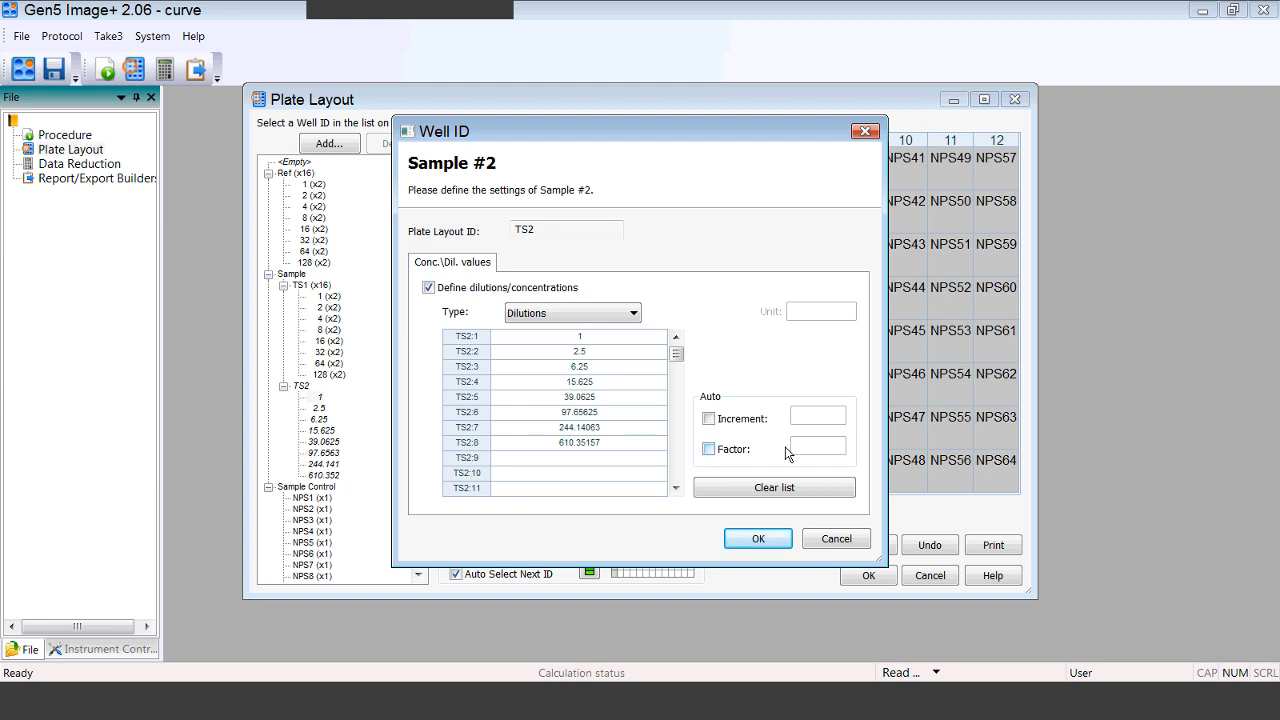
pyautogui.click(709, 449)
pyautogui.write('2')
pyautogui.click(594, 338)
pyautogui.press('Return')
pyautogui.press('Return')
pyautogui.press('Return')
pyautogui.press('Return')
pyautogui.press('Return')
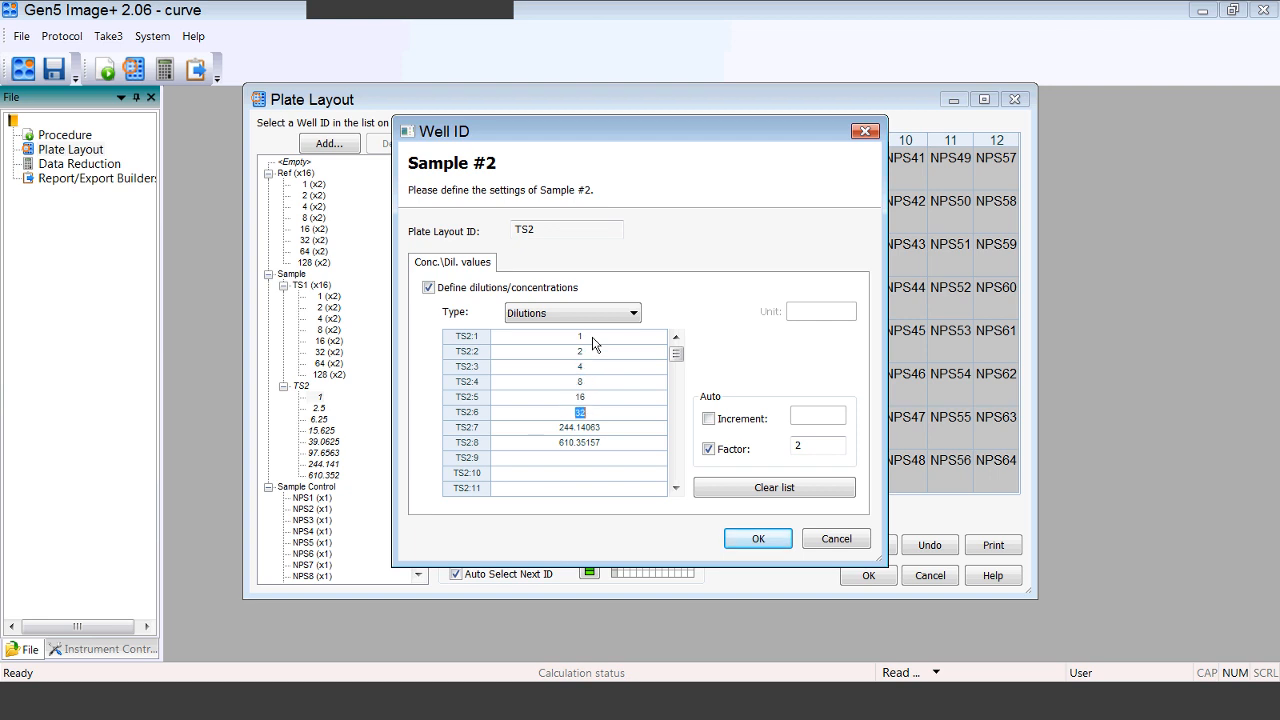
pyautogui.press('Return')
pyautogui.press('Return')
pyautogui.click(760, 539)
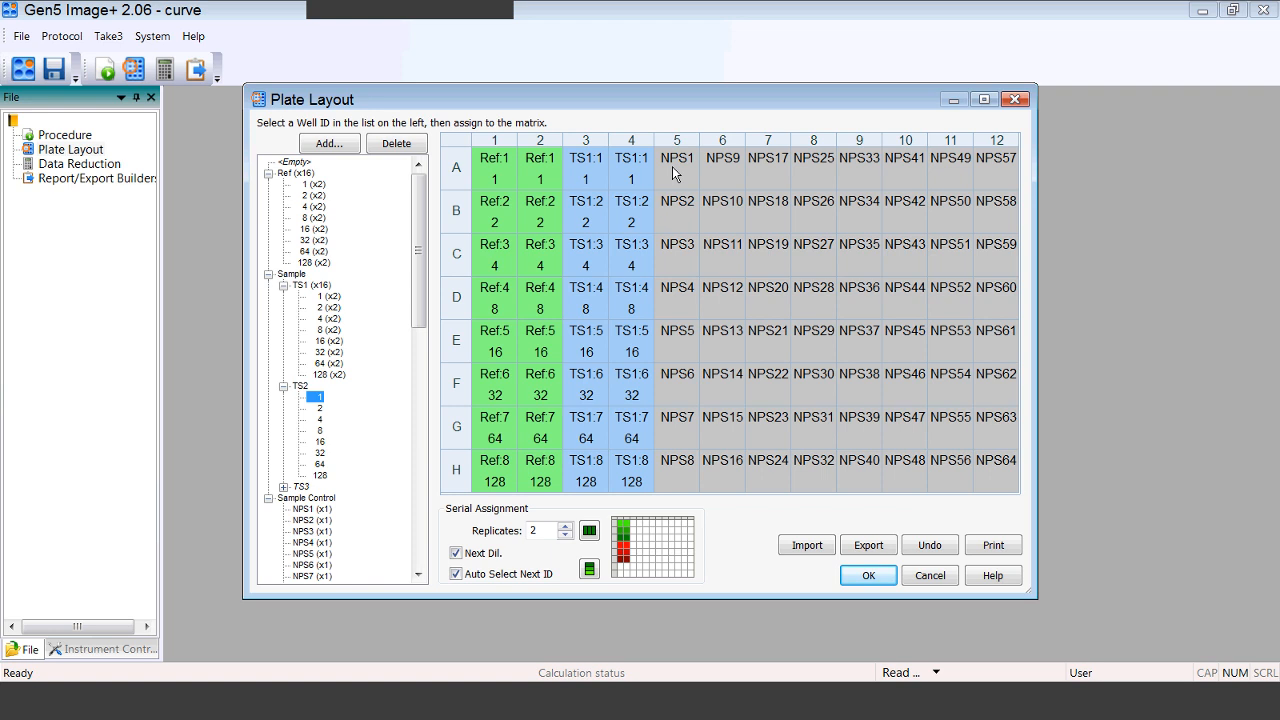
pyautogui.moveTo(672, 173); pyautogui.dragTo(720, 481)
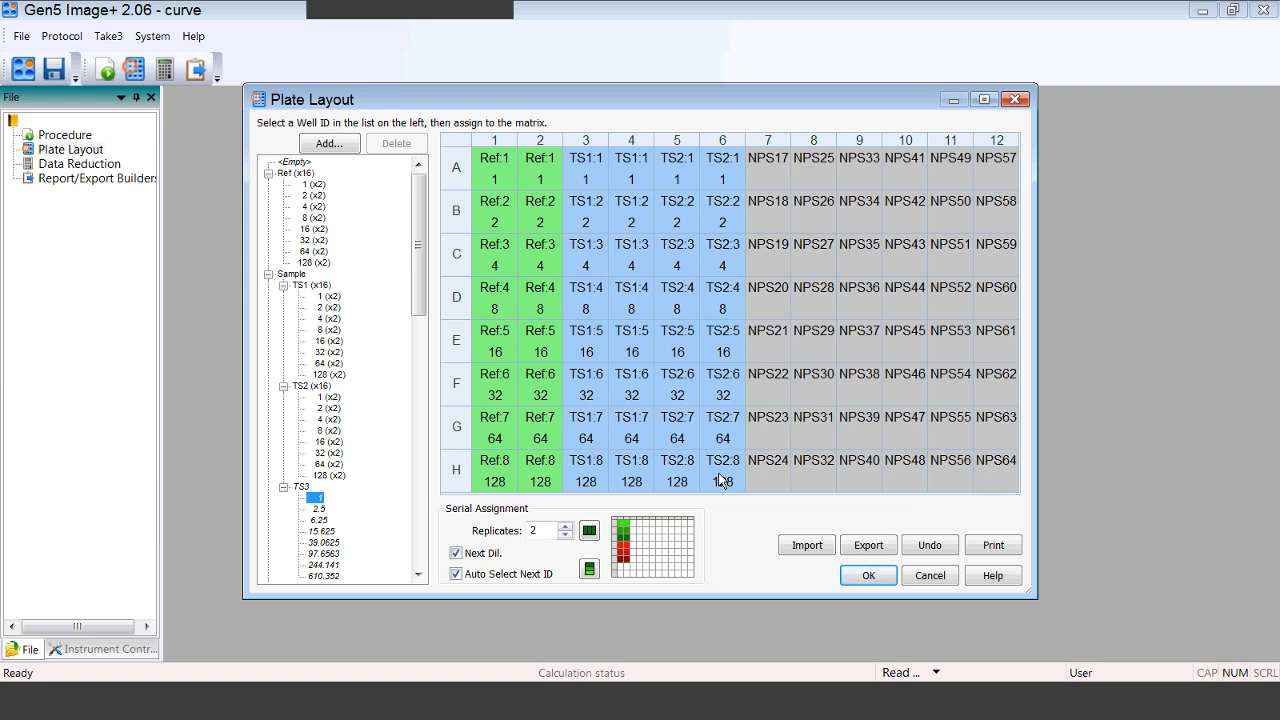
pyautogui.click(869, 573)
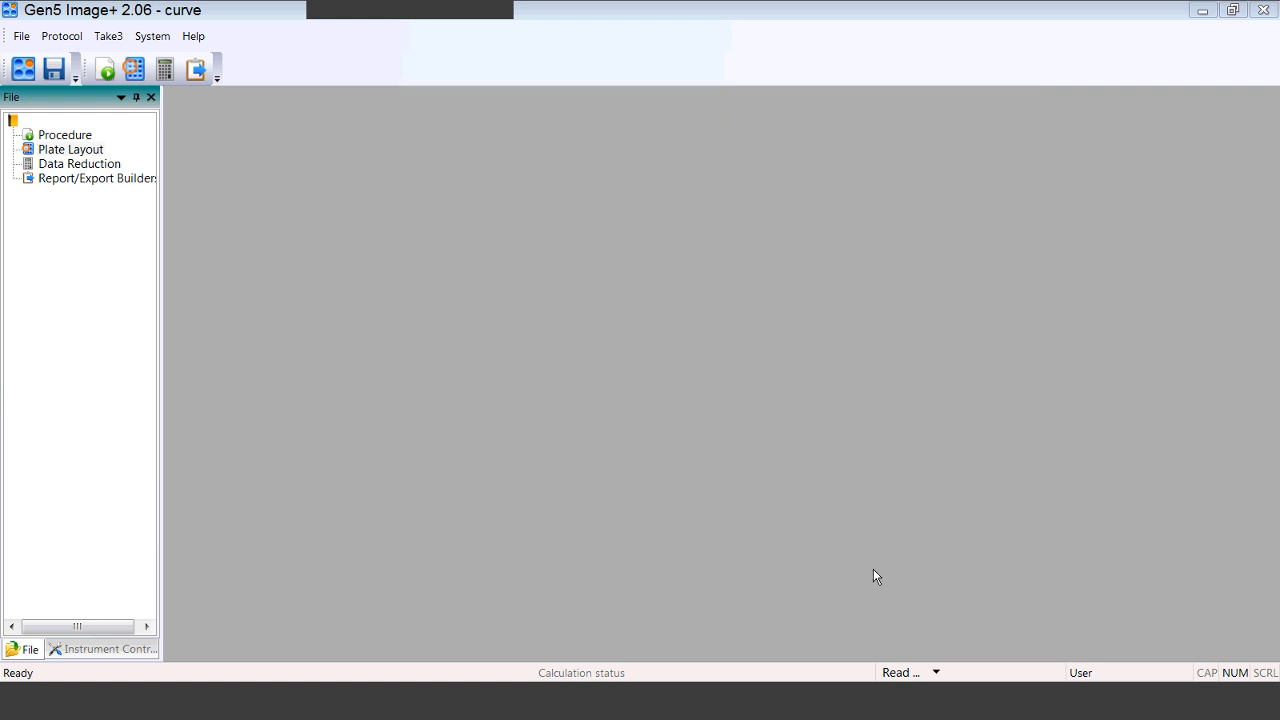
# Step: Inspect the data reduction's RefCurve fit with its parameter constraints and the TSCurve input settings, leaving both without changes
pyautogui.doubleClick(82, 166)
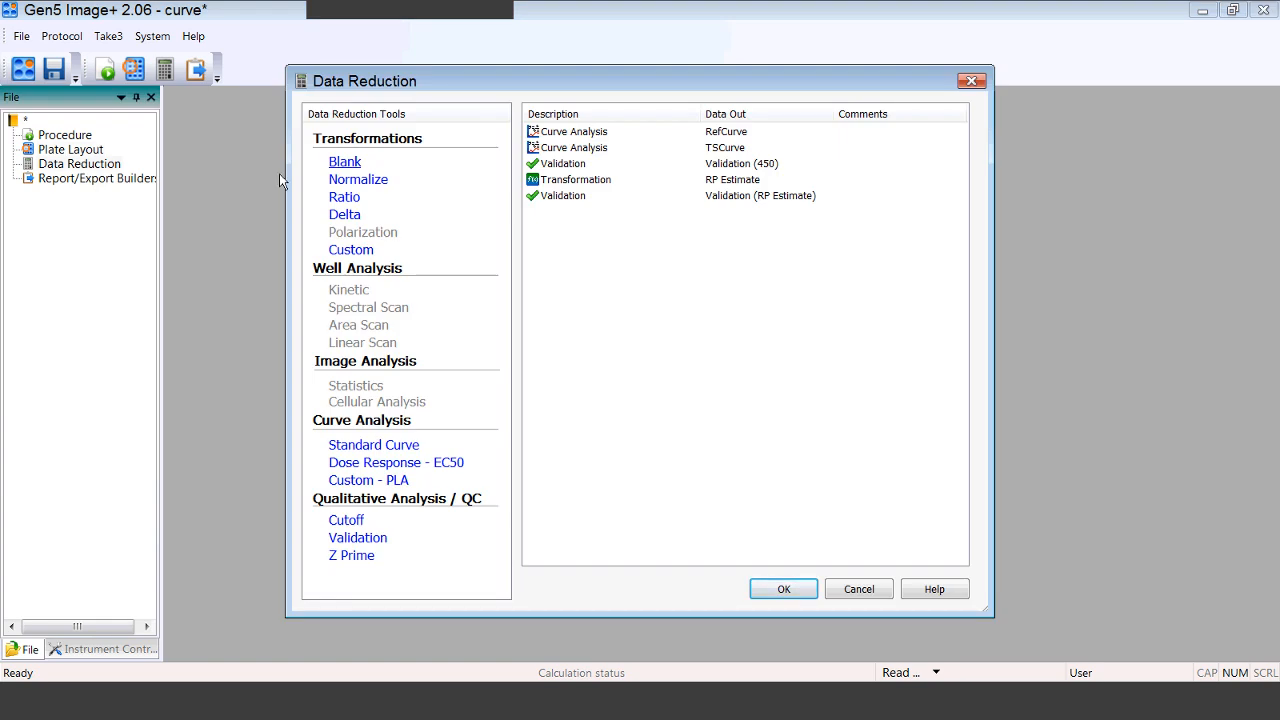
pyautogui.doubleClick(588, 135)
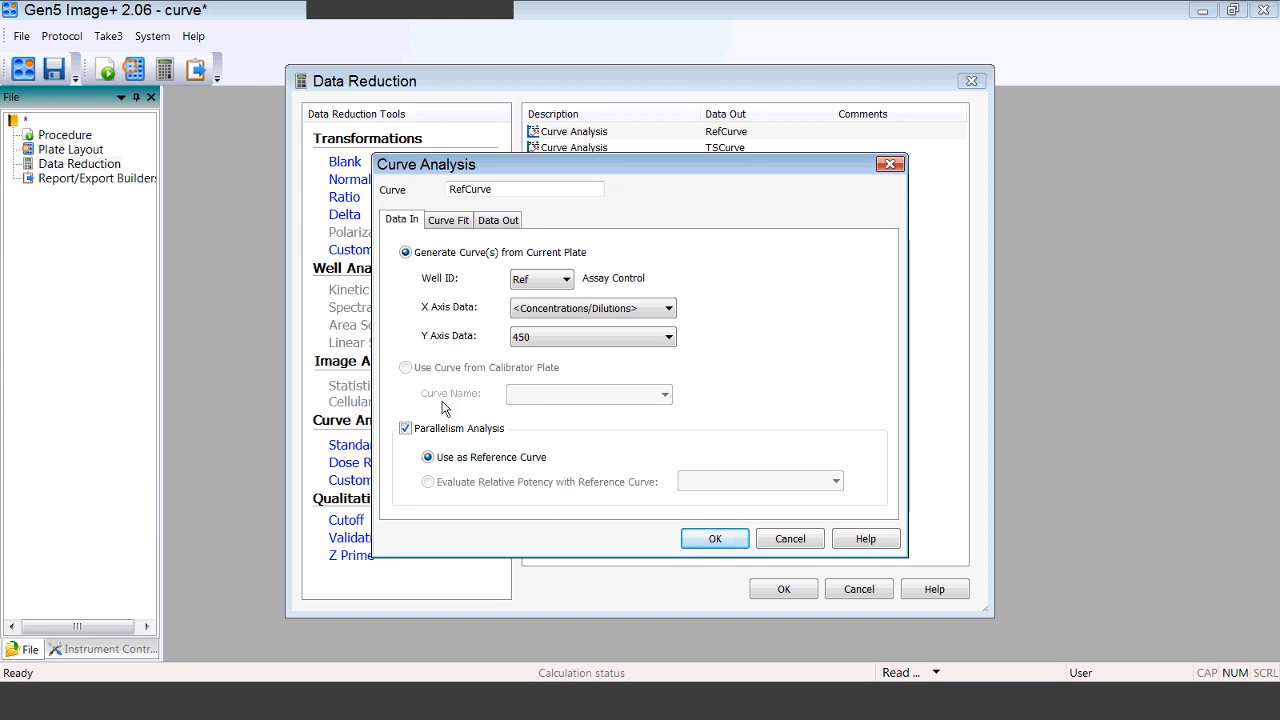
pyautogui.click(447, 221)
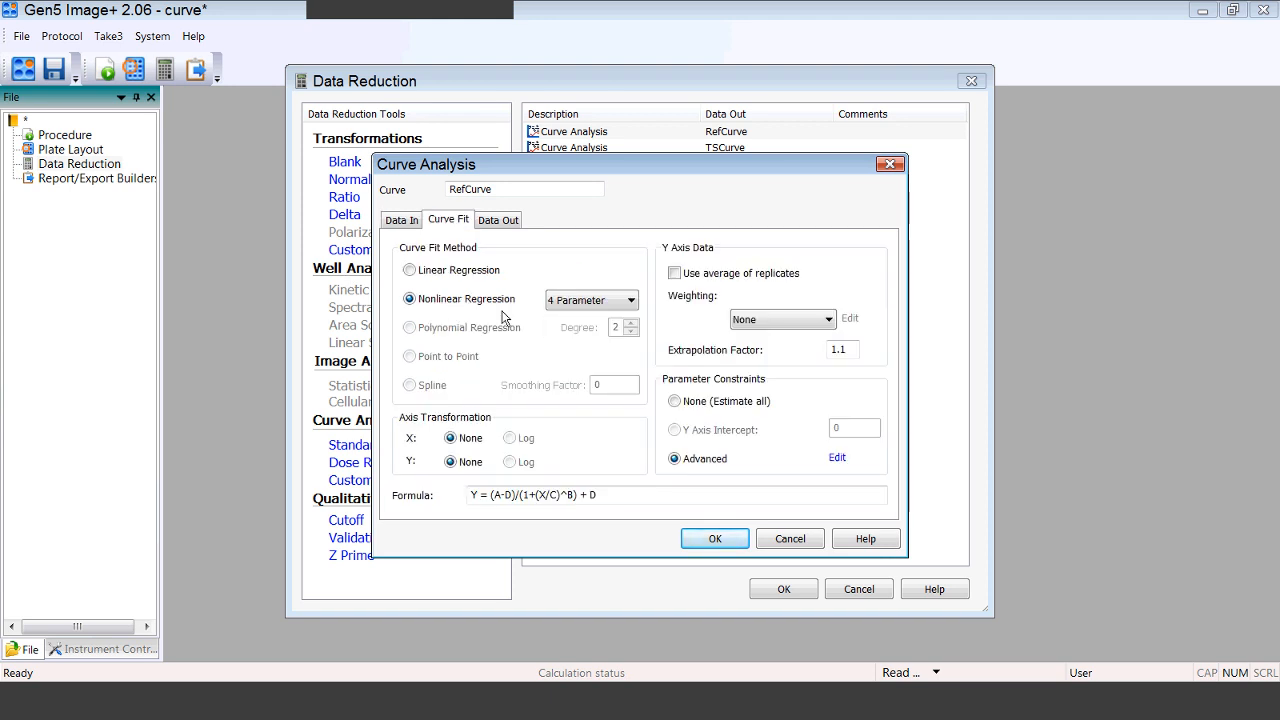
pyautogui.click(837, 458)
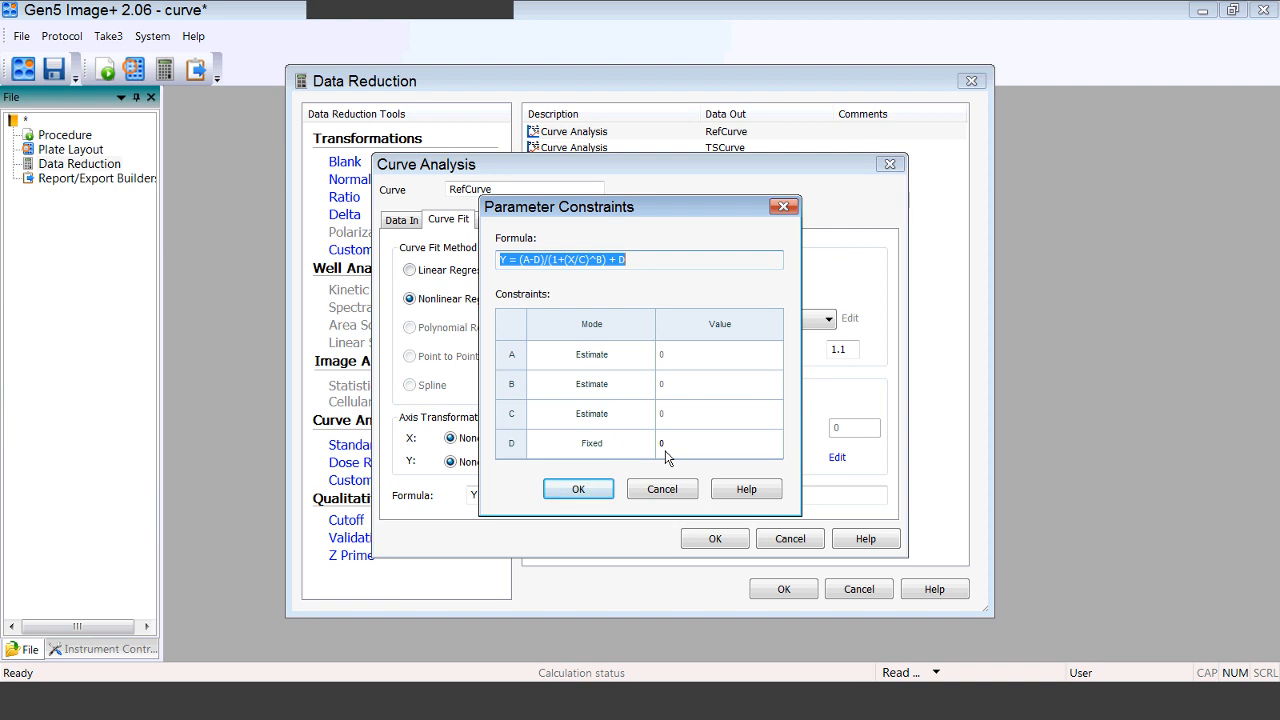
pyautogui.click(574, 487)
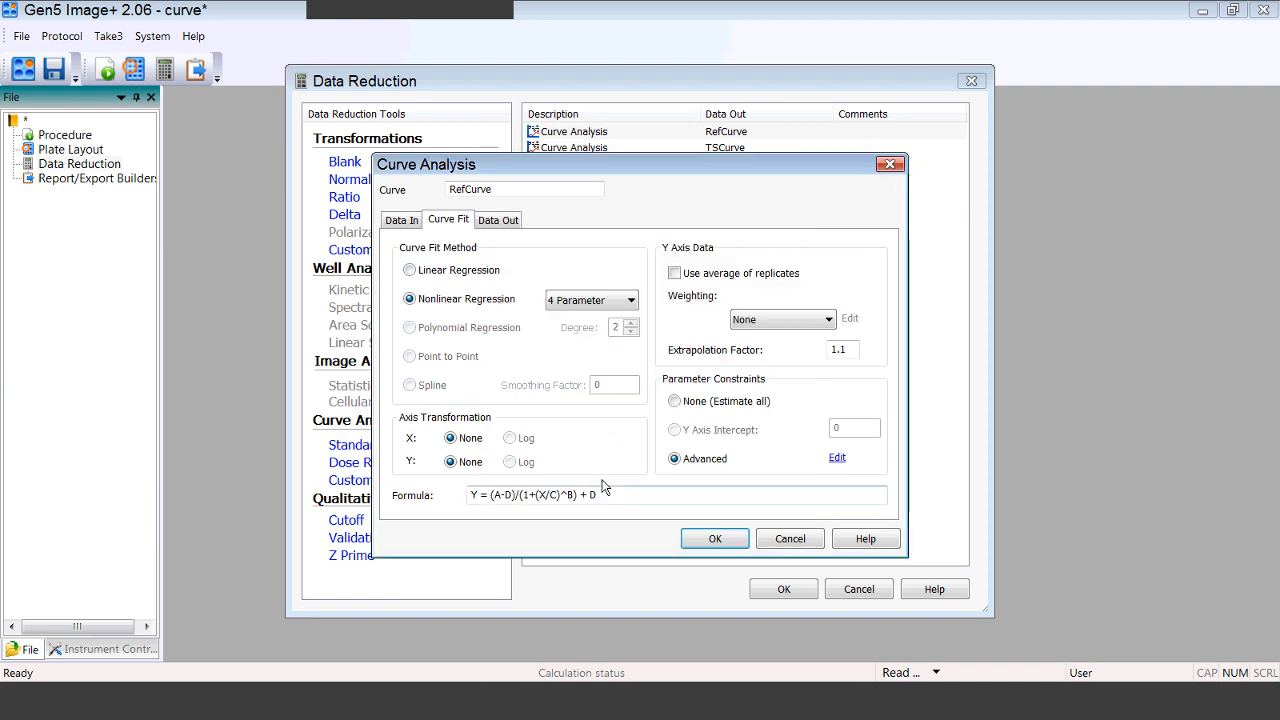
pyautogui.click(705, 541)
pyautogui.doubleClick(666, 148)
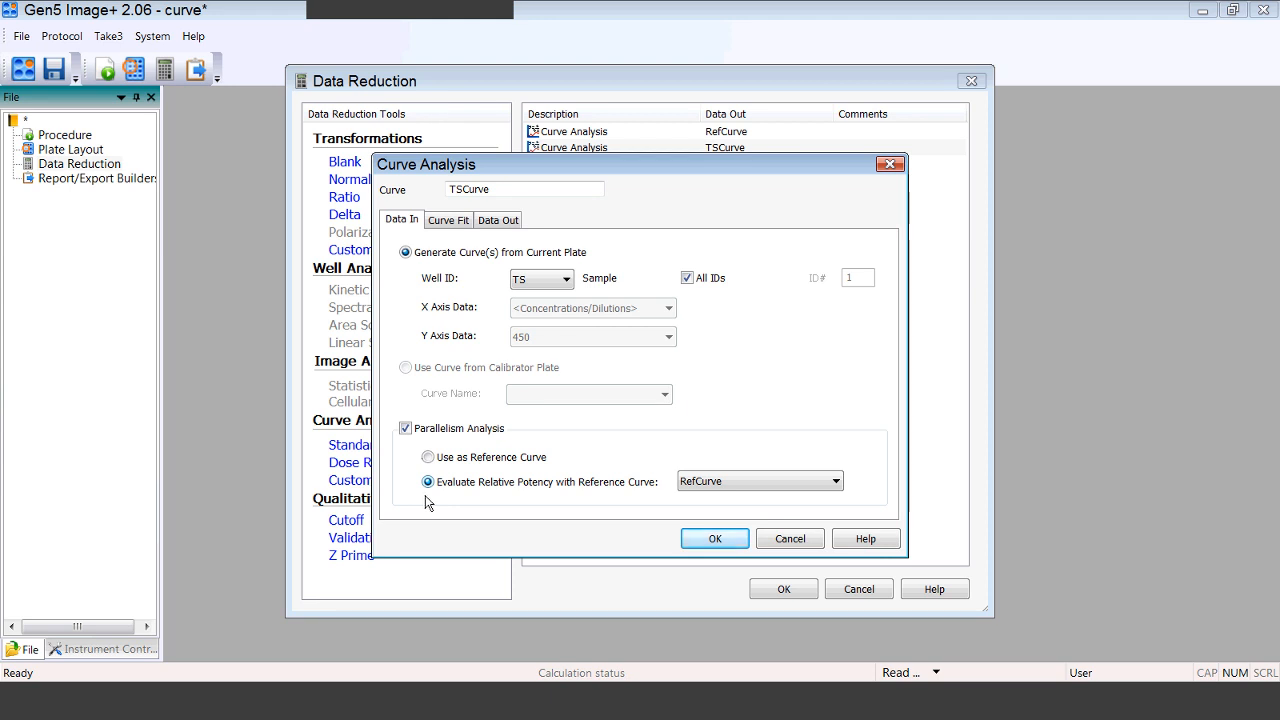
pyautogui.click(738, 538)
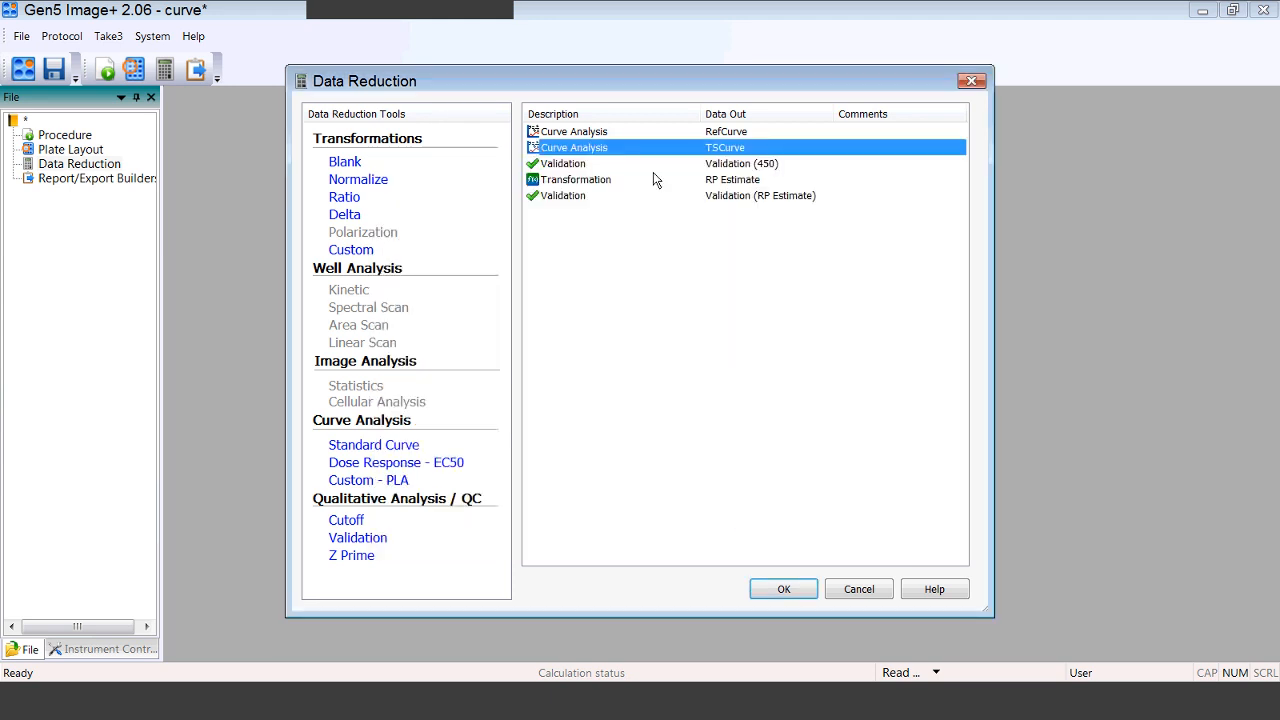
# Step: Duplicate the two TS1 ratio formulas of Validation (450) into formula rows 3 and 4
pyautogui.doubleClick(651, 163)
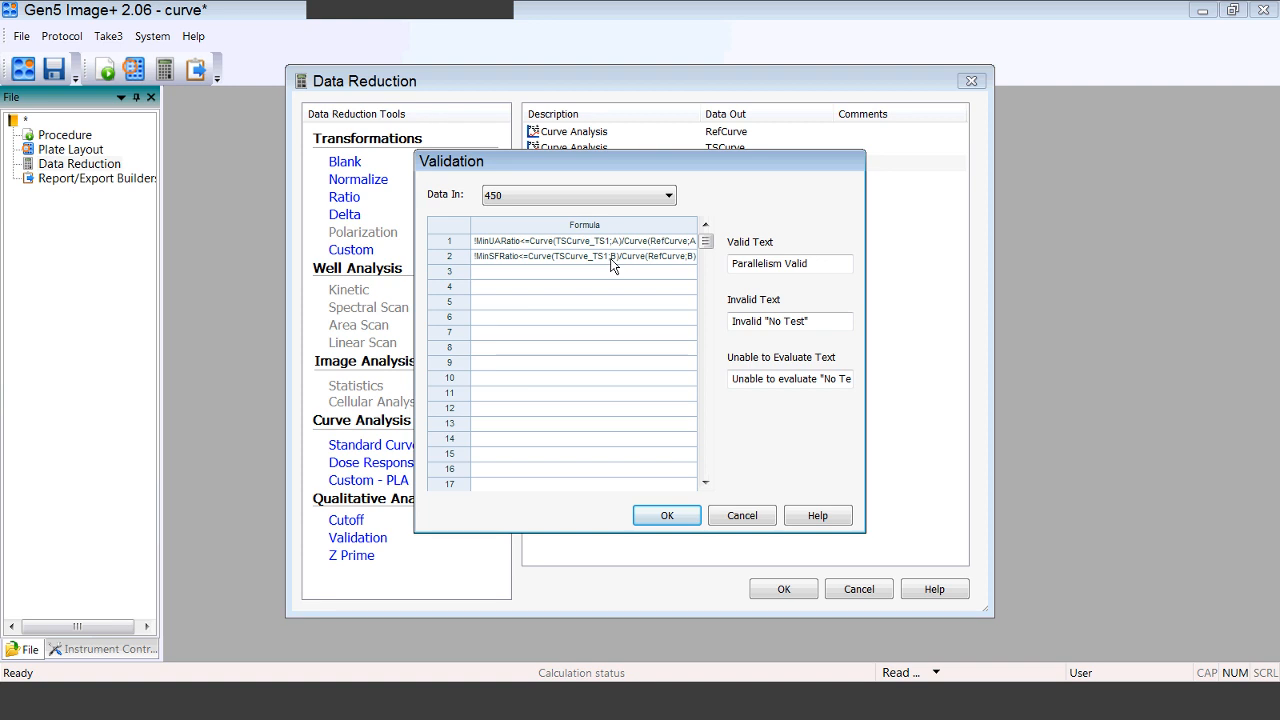
pyautogui.click(611, 259)
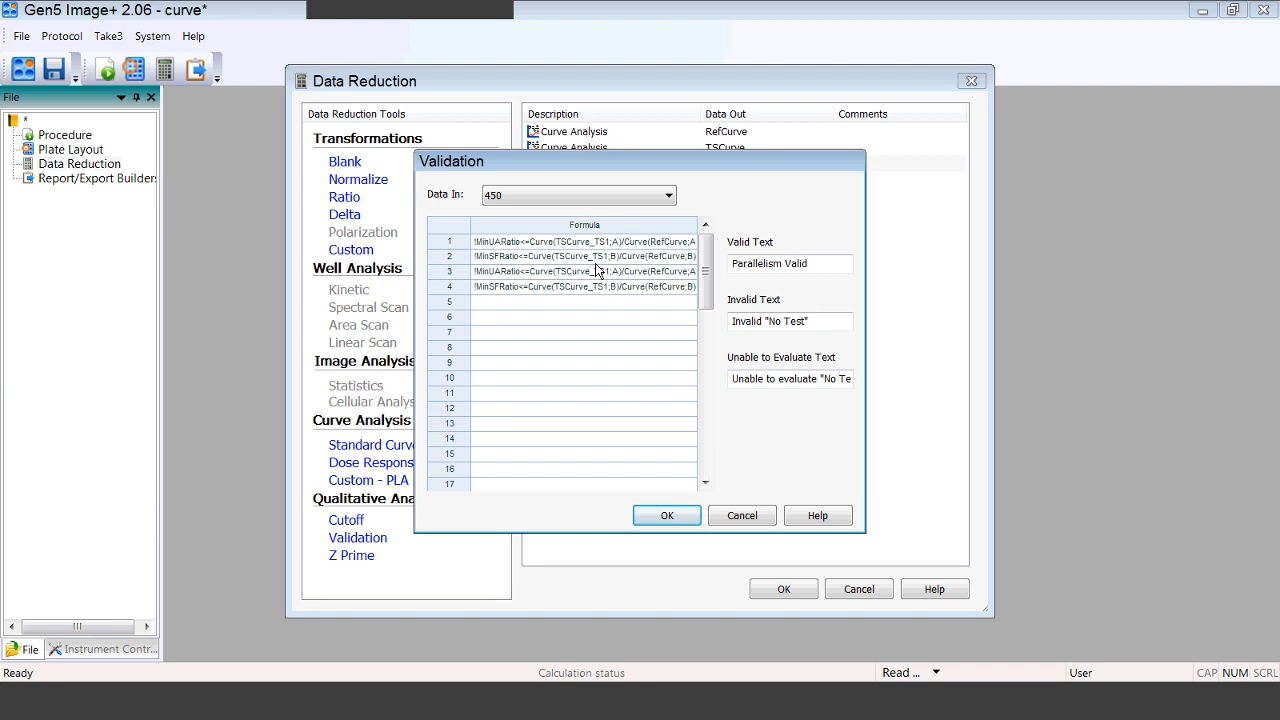
pyautogui.doubleClick(604, 242)
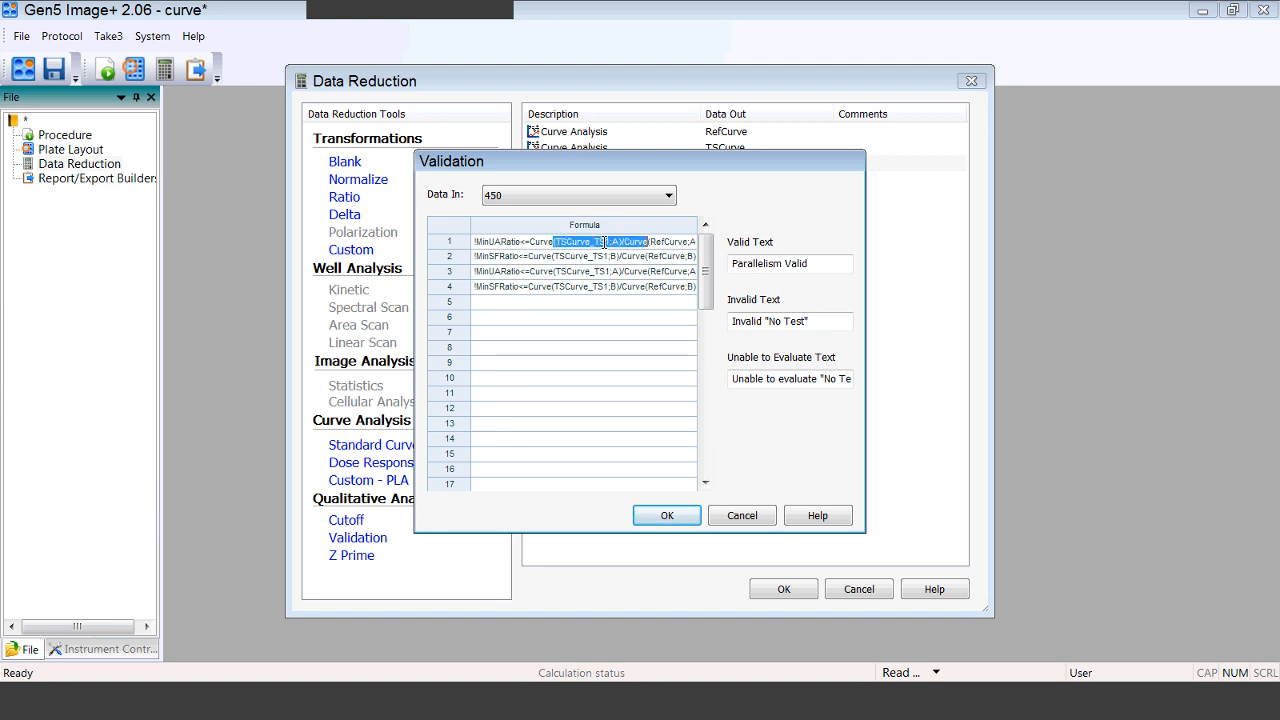
pyautogui.click(604, 242)
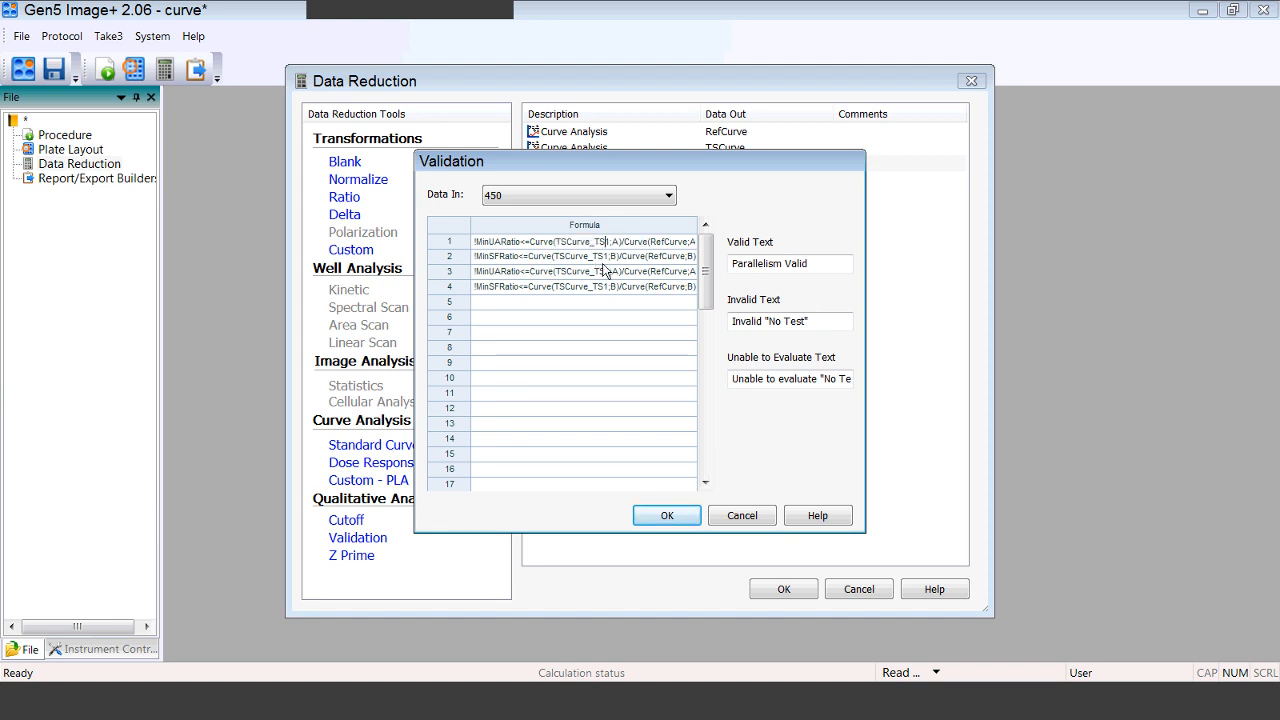
pyautogui.click(604, 257)
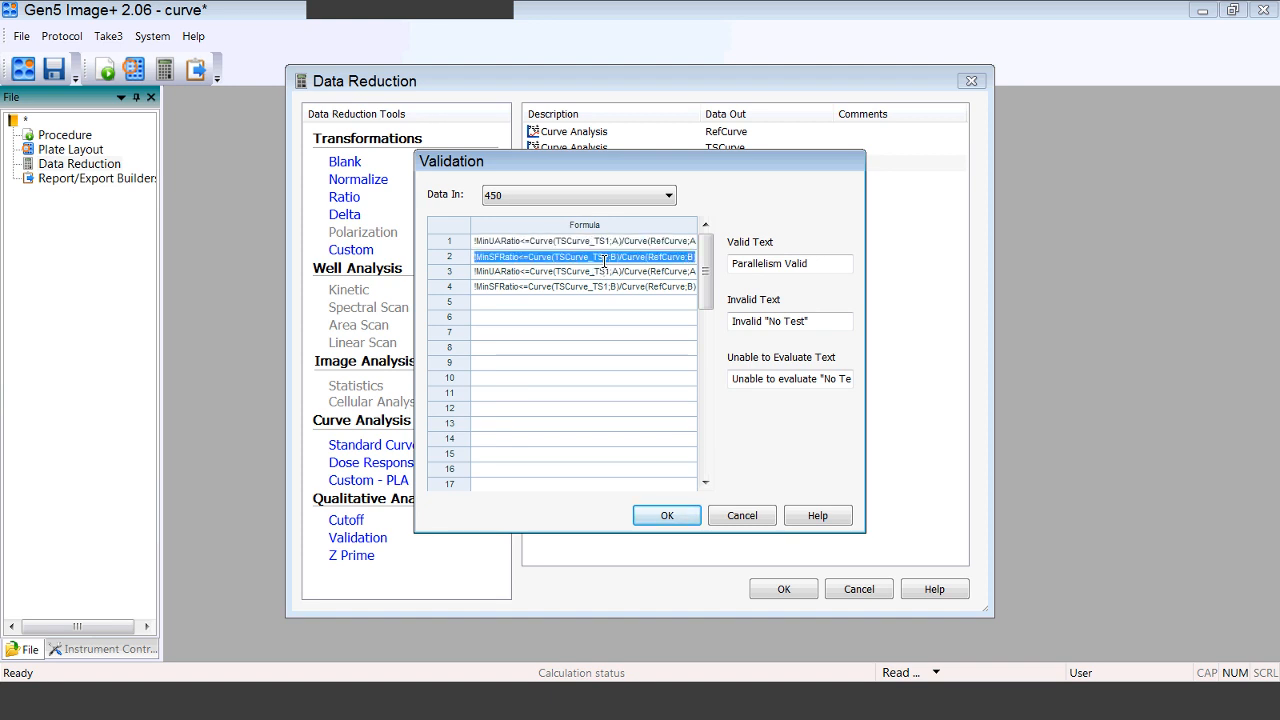
pyautogui.press('Up')
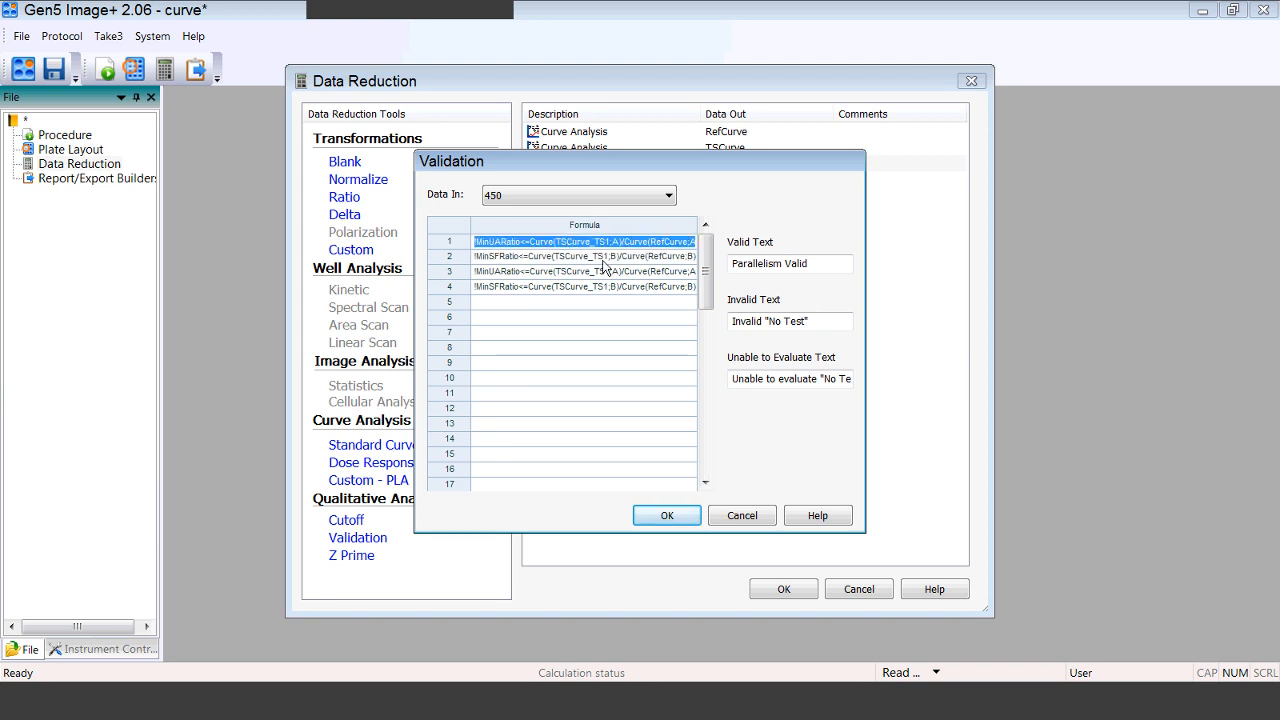
pyautogui.press('Down')
pyautogui.press('Down')
pyautogui.press('Down')
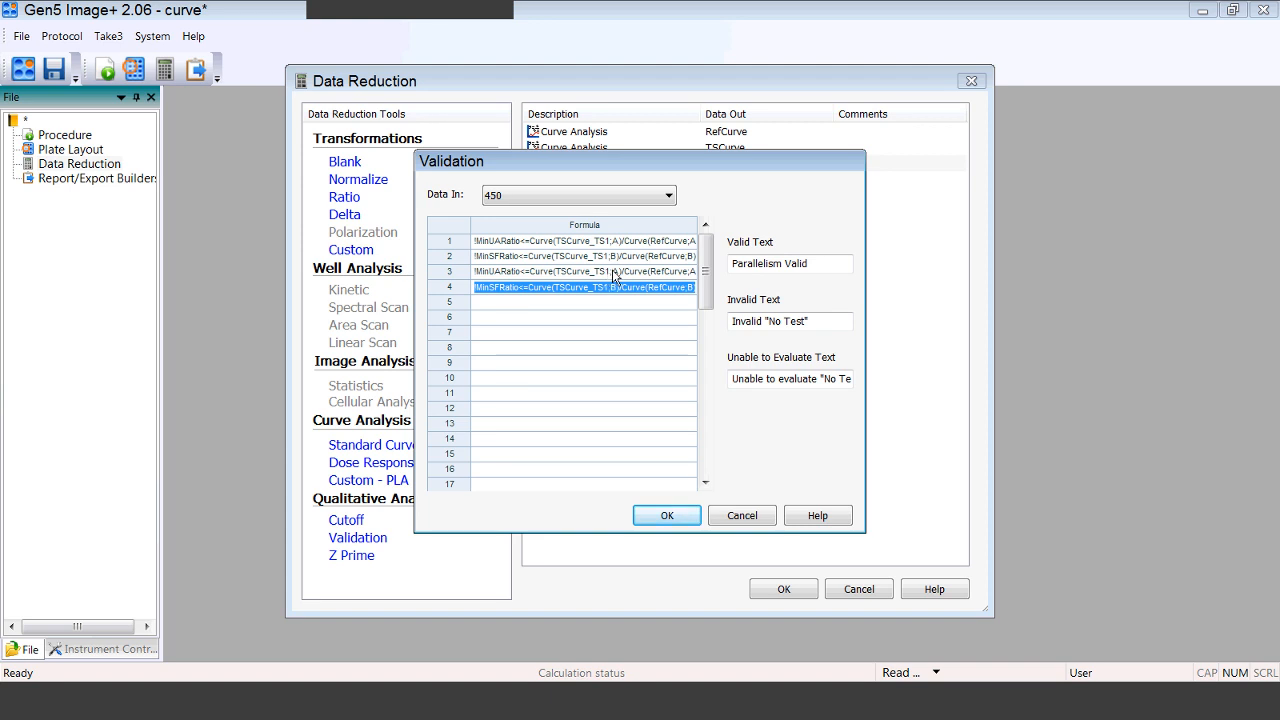
# Step: Change TSCurve_TS1 to TSCurve_TS2 in formula rows 3 and 4 of Validation (450) and accept the validation
pyautogui.click(612, 272)
pyautogui.click(610, 272)
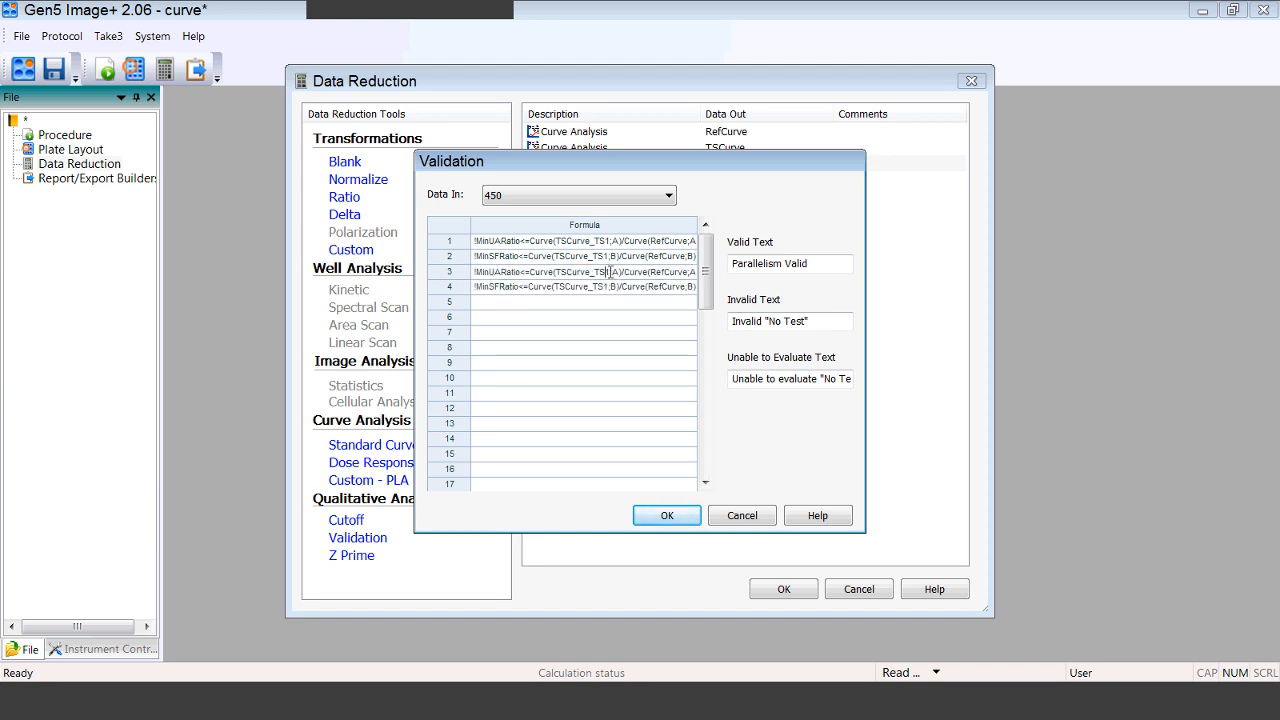
pyautogui.press('BackSpace')
pyautogui.write('2')
pyautogui.click(610, 287)
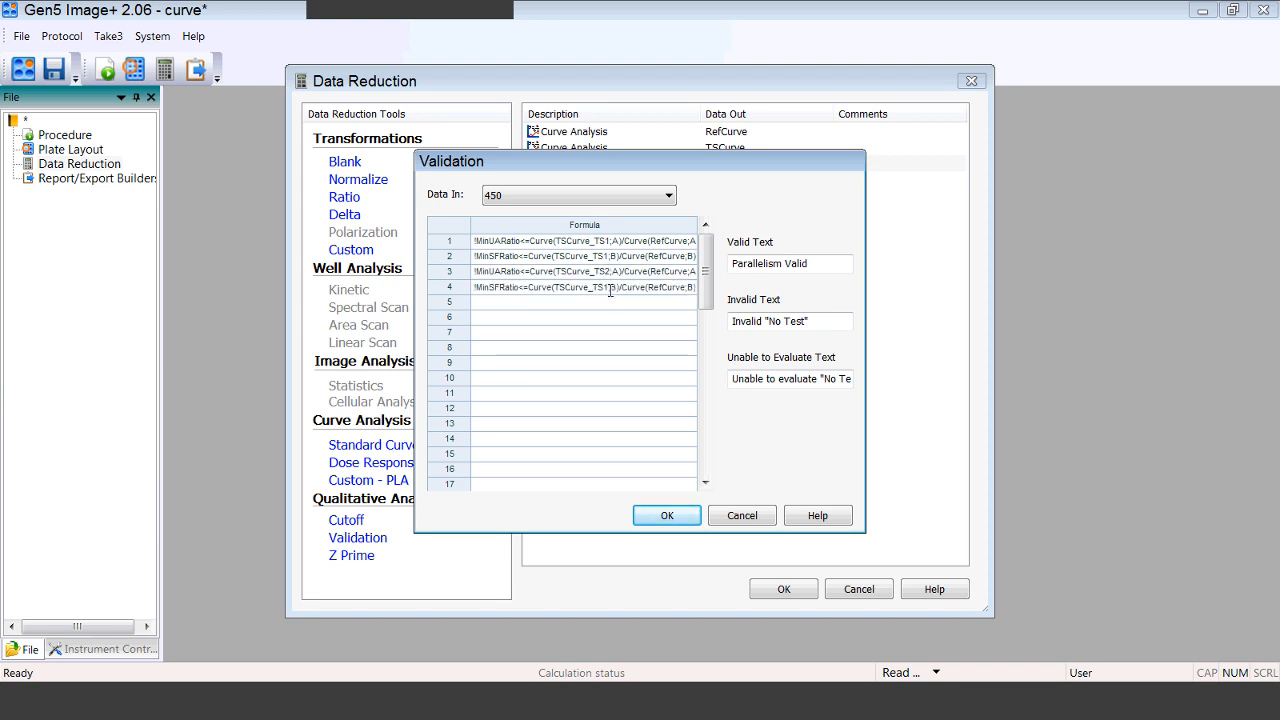
pyautogui.press('BackSpace')
pyautogui.write('2')
pyautogui.click(668, 515)
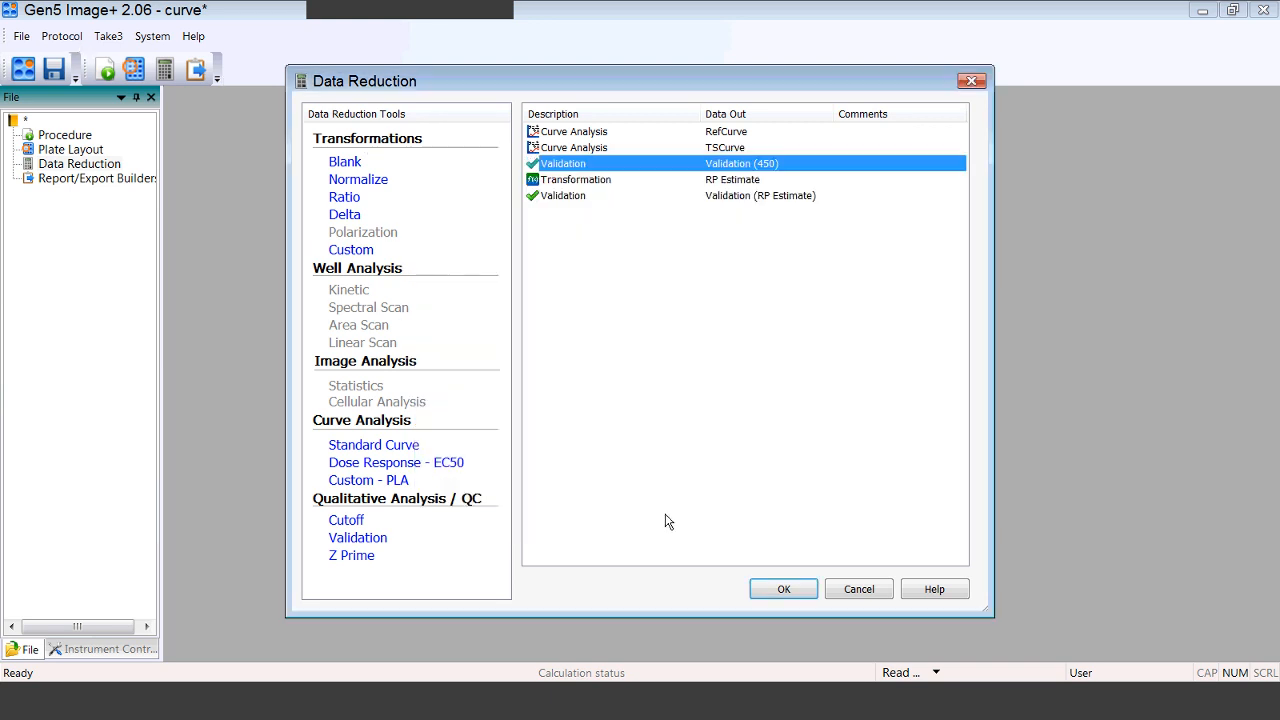
# Step: In the RP Estimate transformation, copy well A3's formula to well A5 and change its curve to TSCurve_TS2
pyautogui.doubleClick(652, 180)
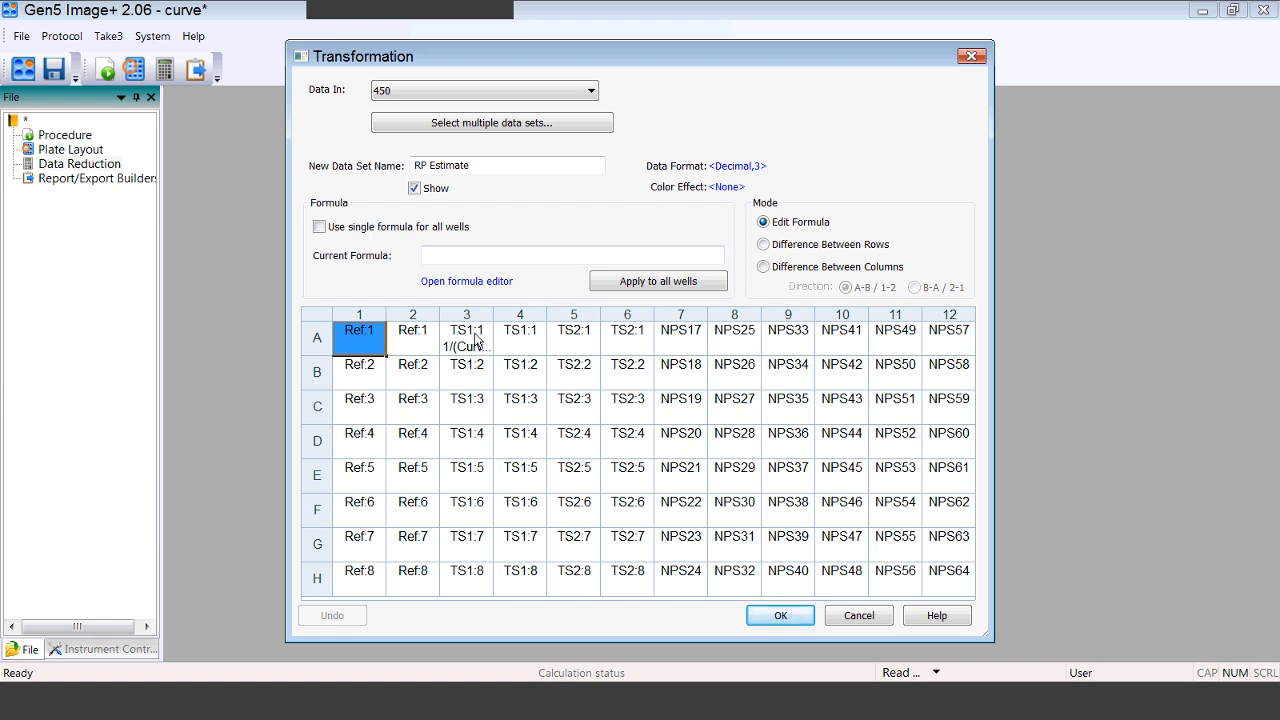
pyautogui.click(476, 341)
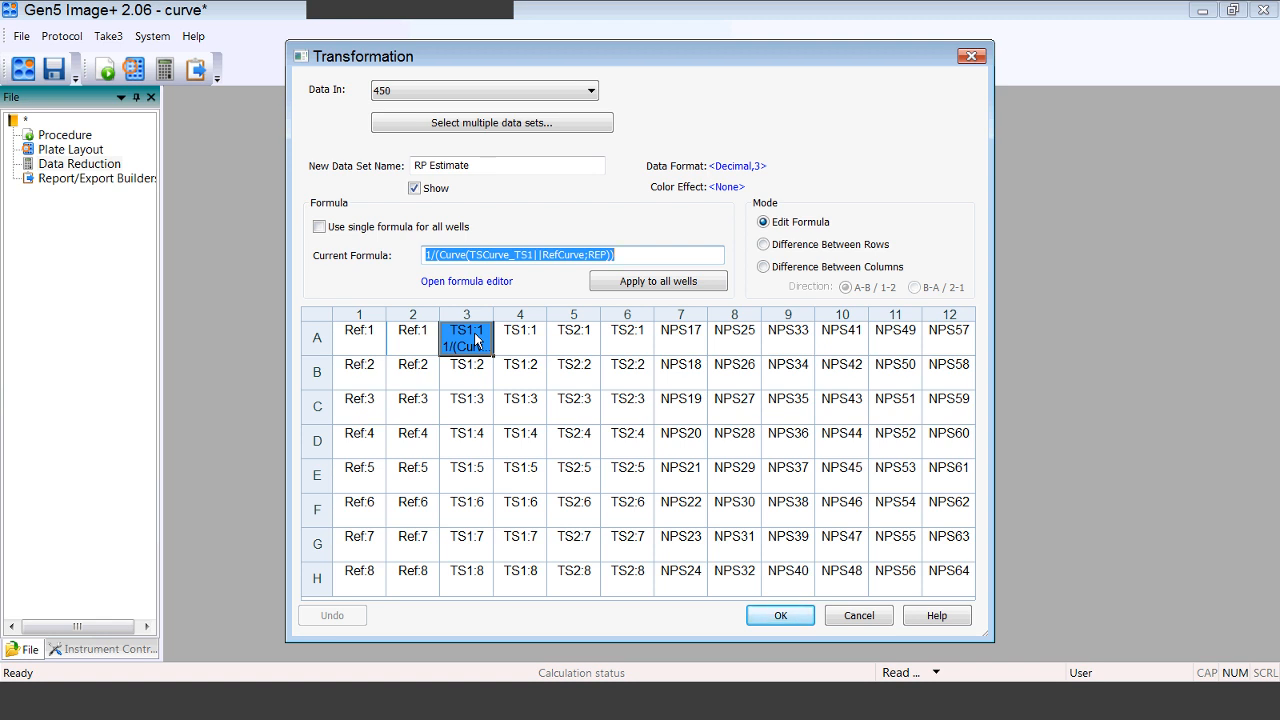
pyautogui.click(575, 258)
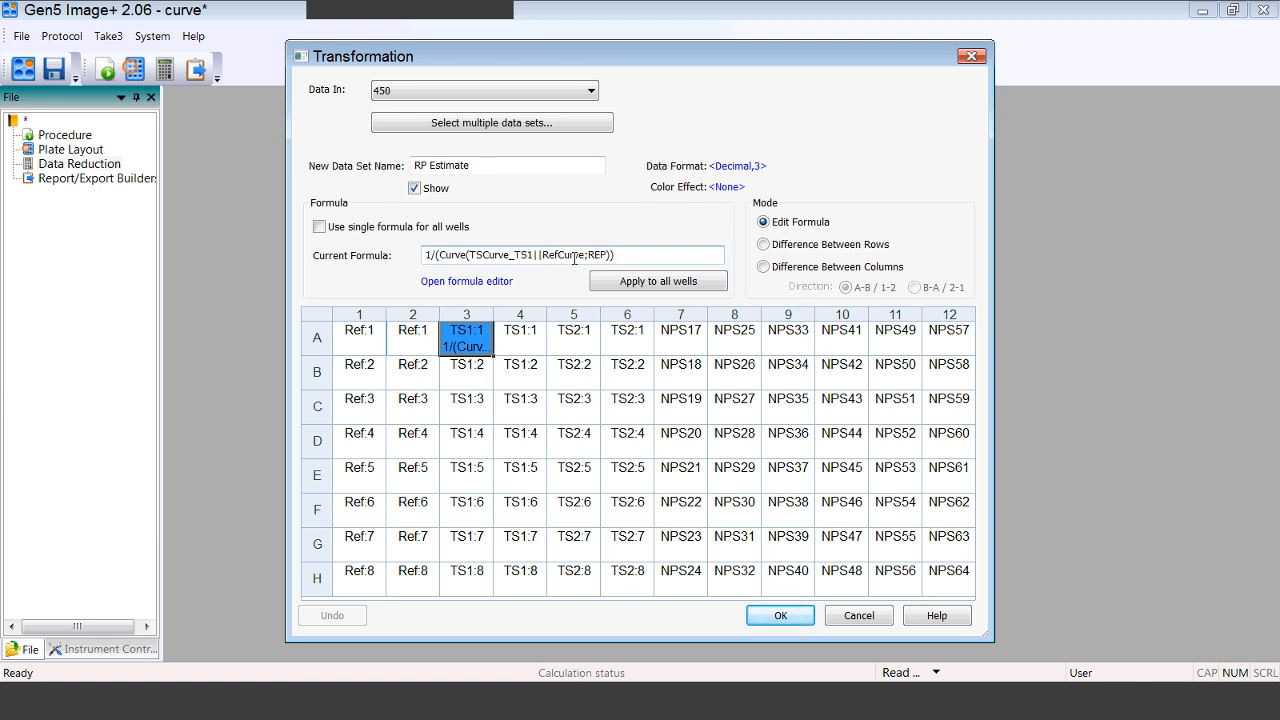
pyautogui.doubleClick(575, 258)
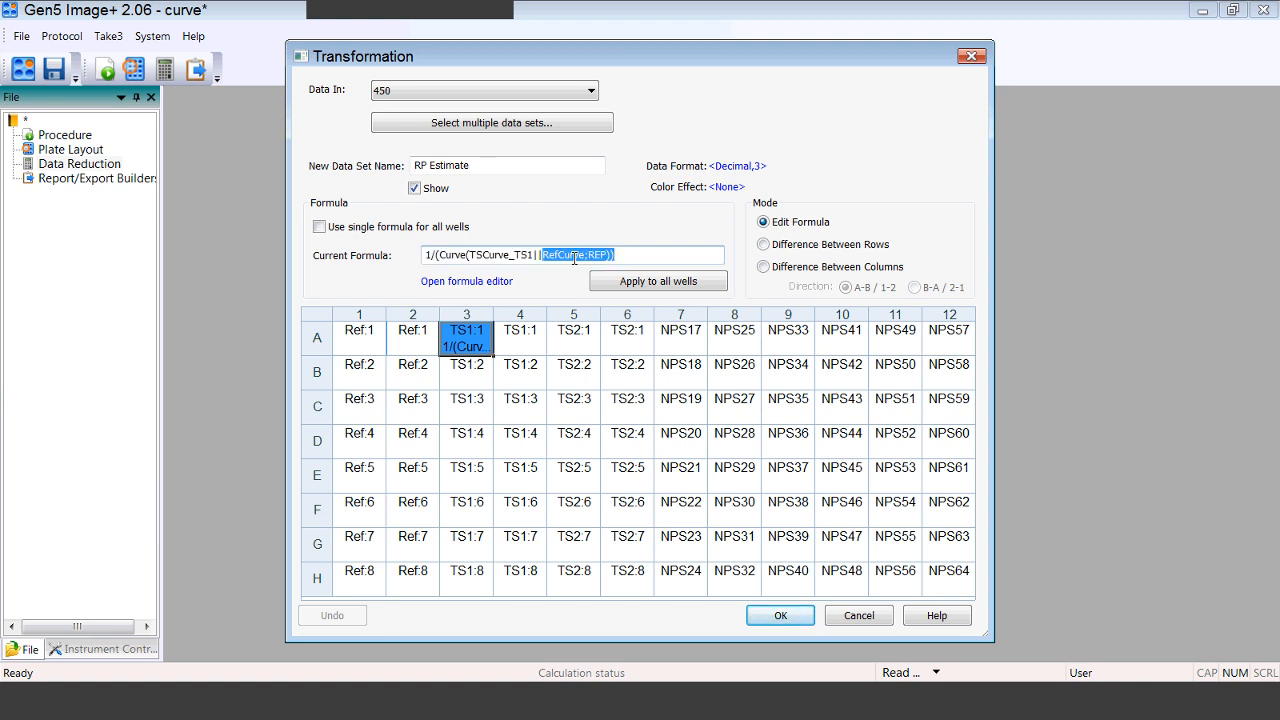
pyautogui.tripleClick(633, 257)
pyautogui.hotkey('ctrl', 'c')
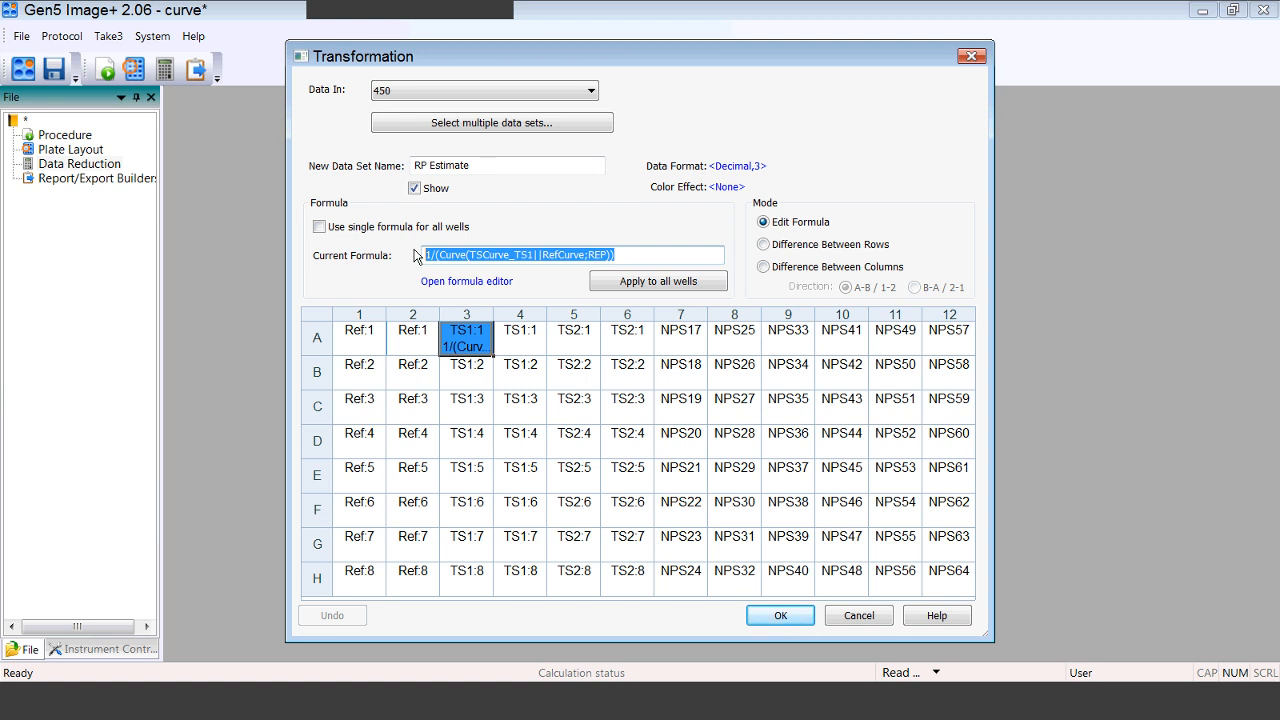
pyautogui.click(566, 342)
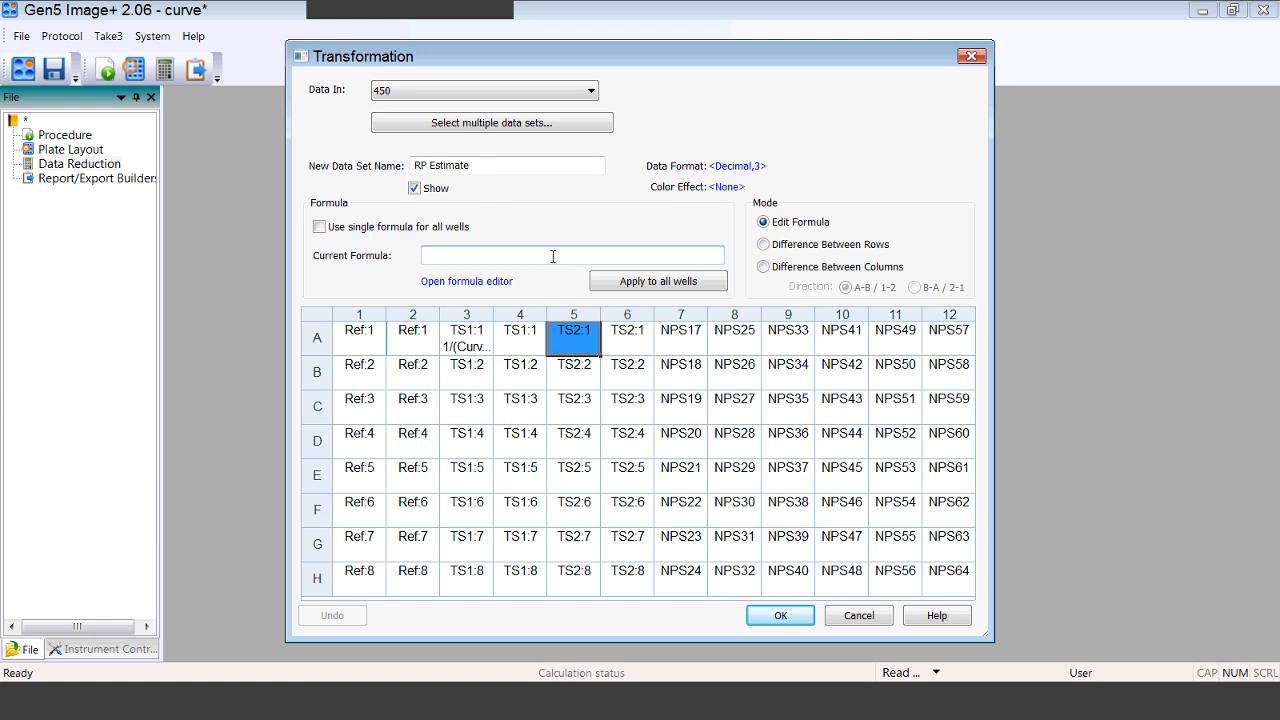
pyautogui.hotkey('ctrl', 'v')
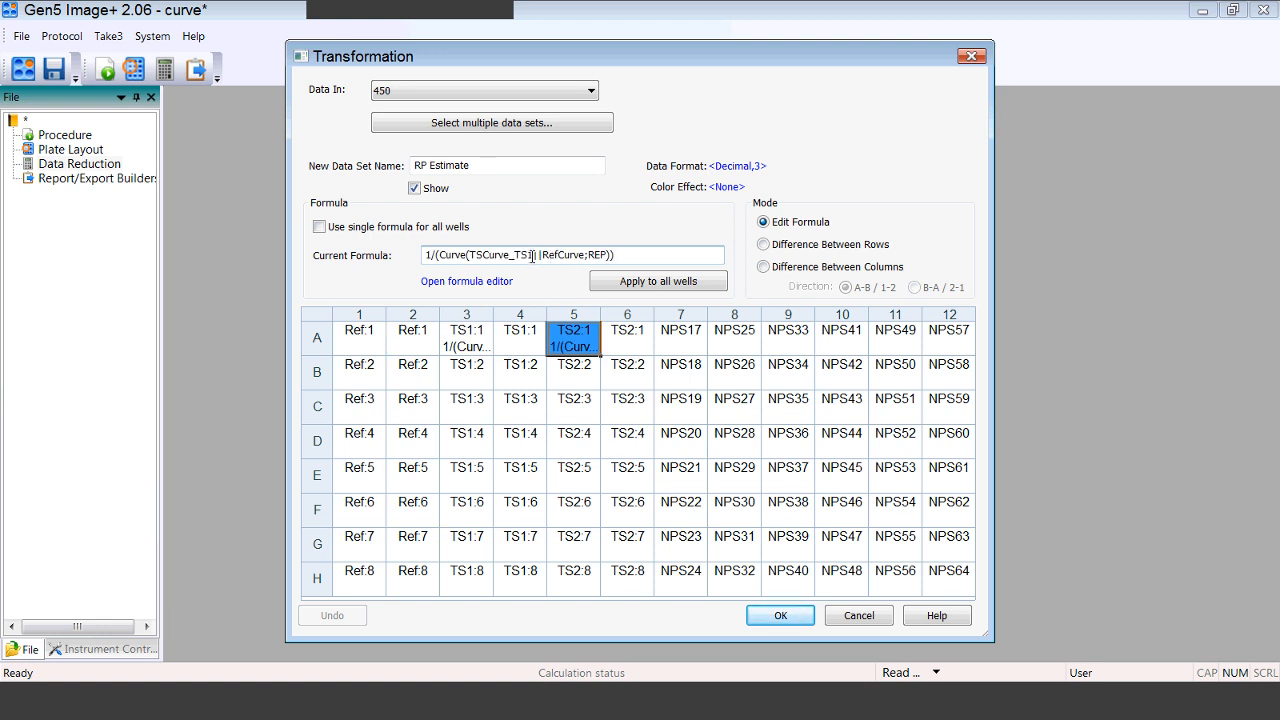
pyautogui.click(532, 255)
pyautogui.press('BackSpace')
pyautogui.write('2')
pyautogui.click(780, 615)
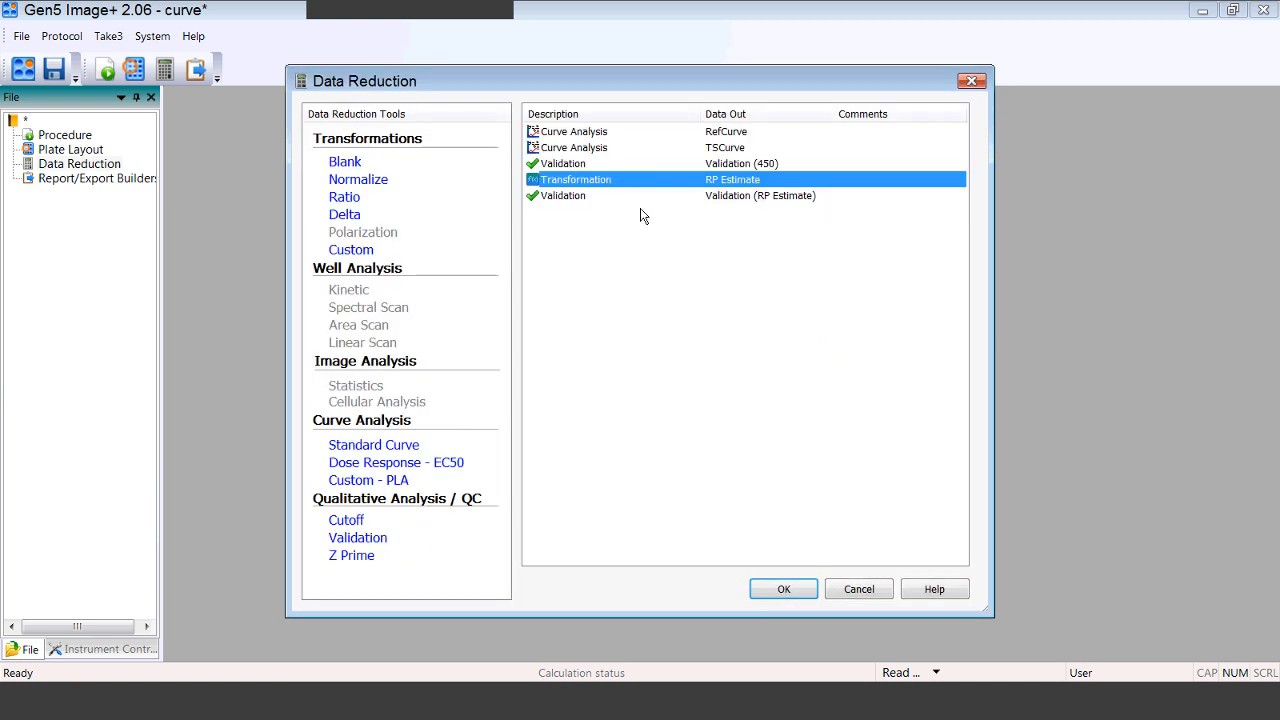
# Step: Add the formula TS2>=!RPEstMin as row 2 of Validation (RP Estimate) and accept the data reduction changes
pyautogui.doubleClick(631, 196)
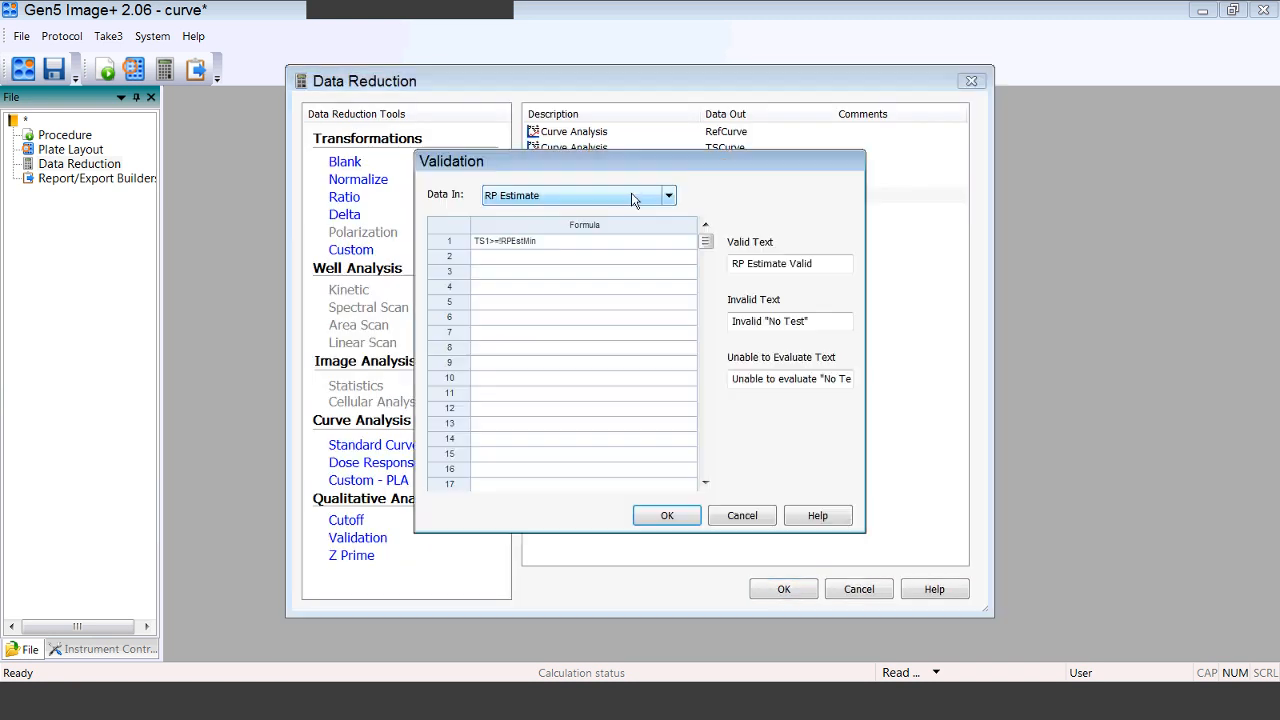
pyautogui.click(540, 250)
pyautogui.click(540, 252)
pyautogui.hotkey('ctrl', 'c')
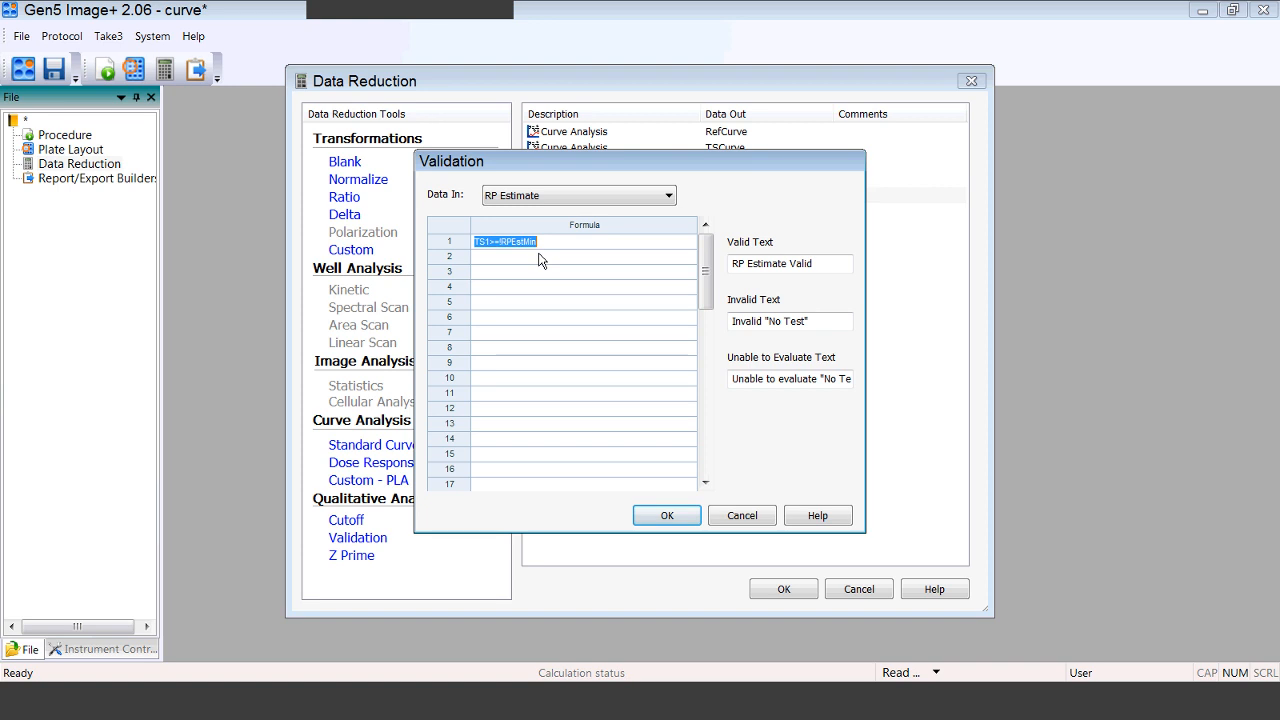
pyautogui.click(540, 256)
pyautogui.hotkey('ctrl', 'v')
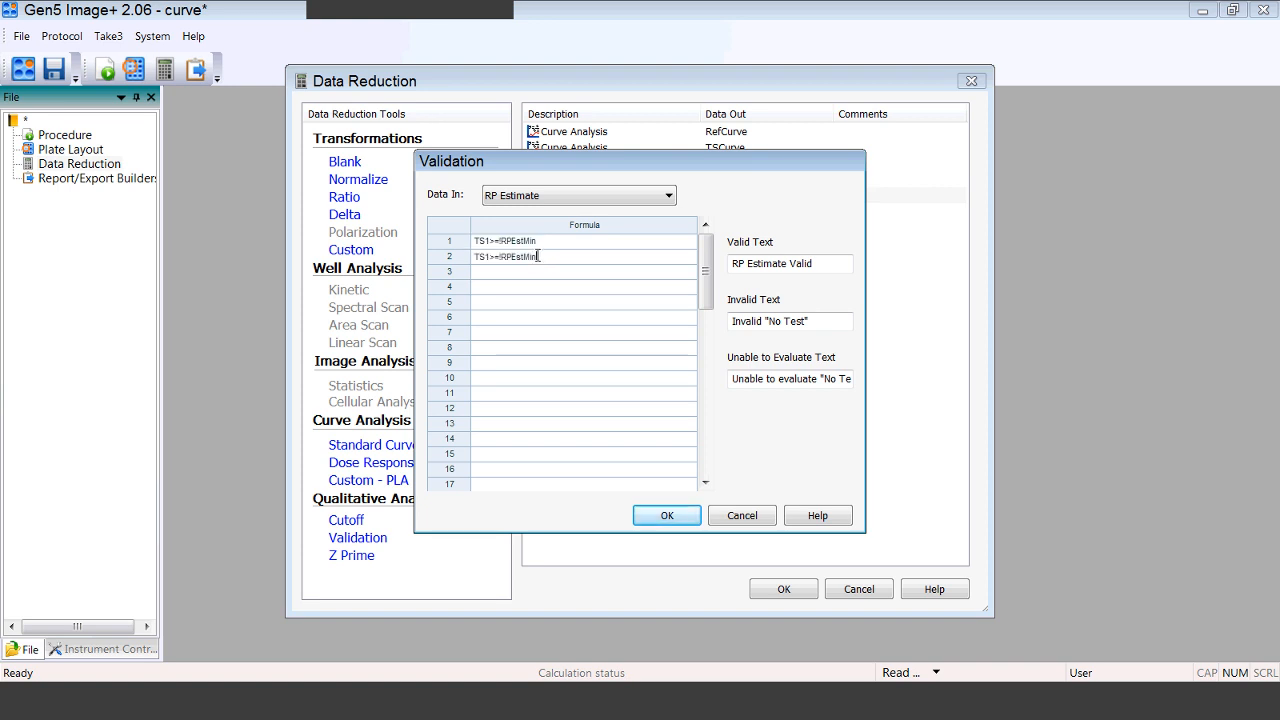
pyautogui.moveTo(486, 257); pyautogui.dragTo(491, 257)
pyautogui.write('2')
pyautogui.click(667, 515)
pyautogui.click(776, 591)
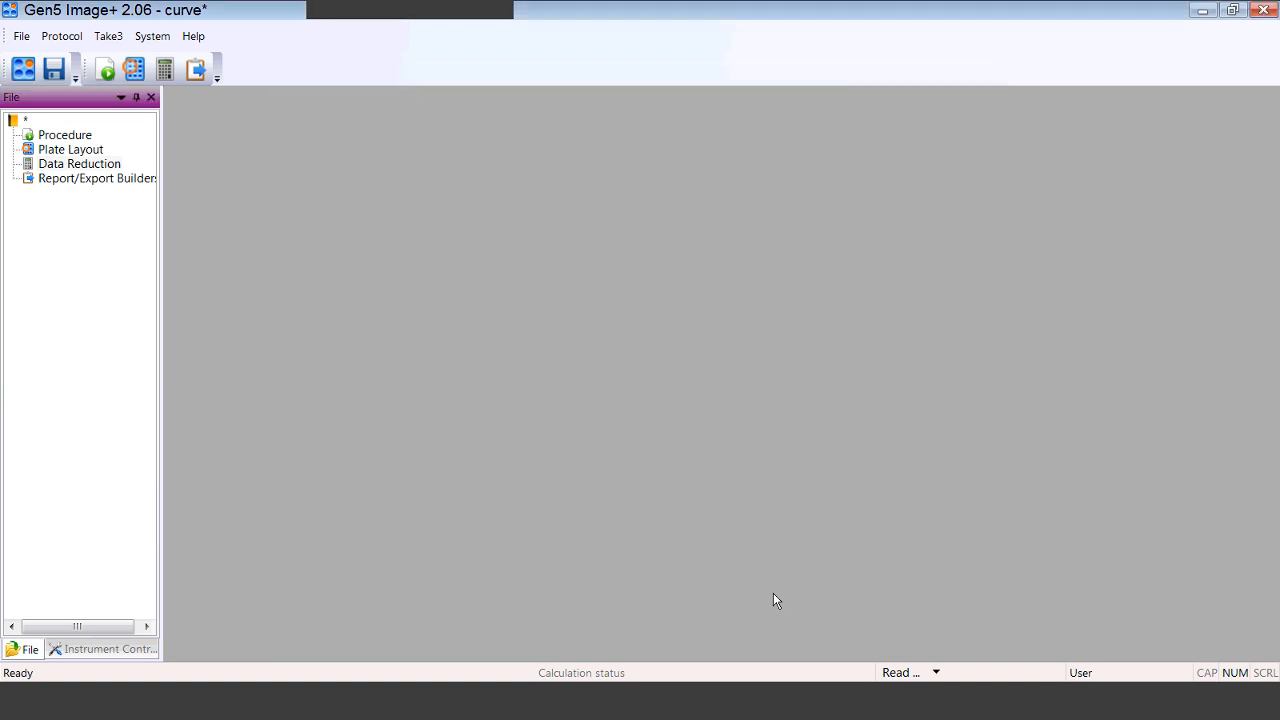
# Step: Review the export content and file naming settings of Export1 in the Report/Export Builders
pyautogui.doubleClick(140, 180)
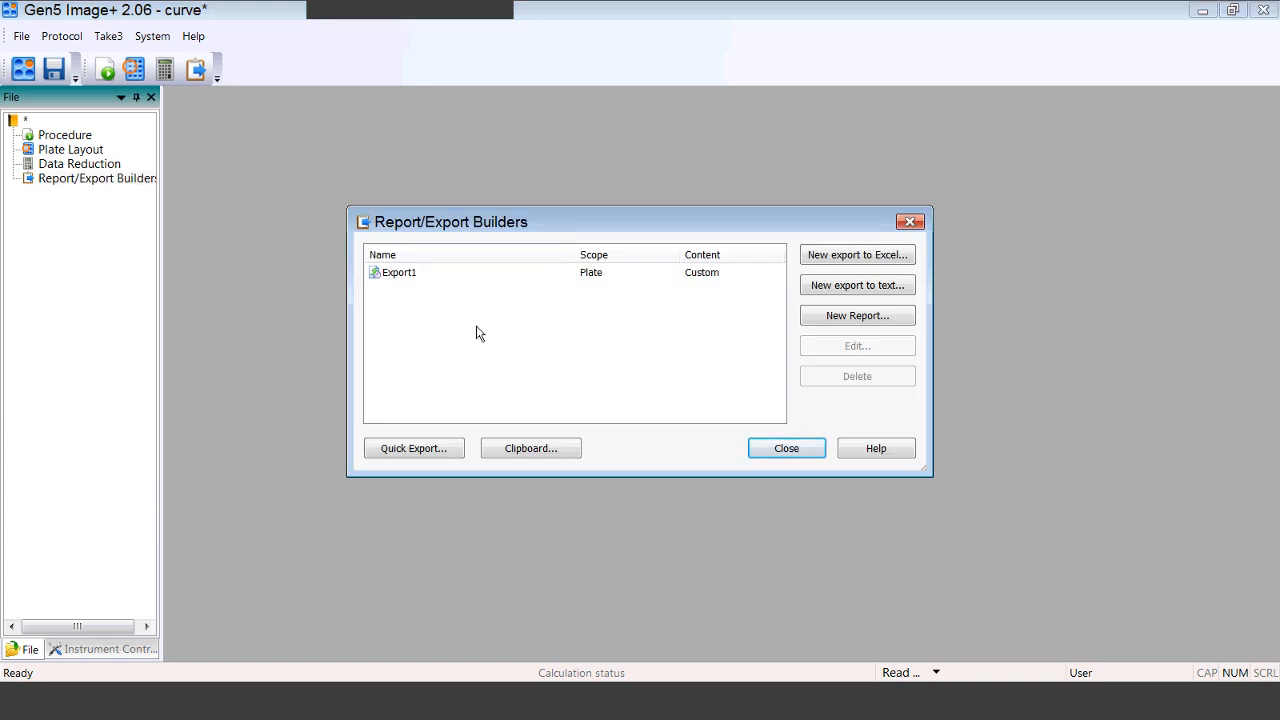
pyautogui.doubleClick(459, 275)
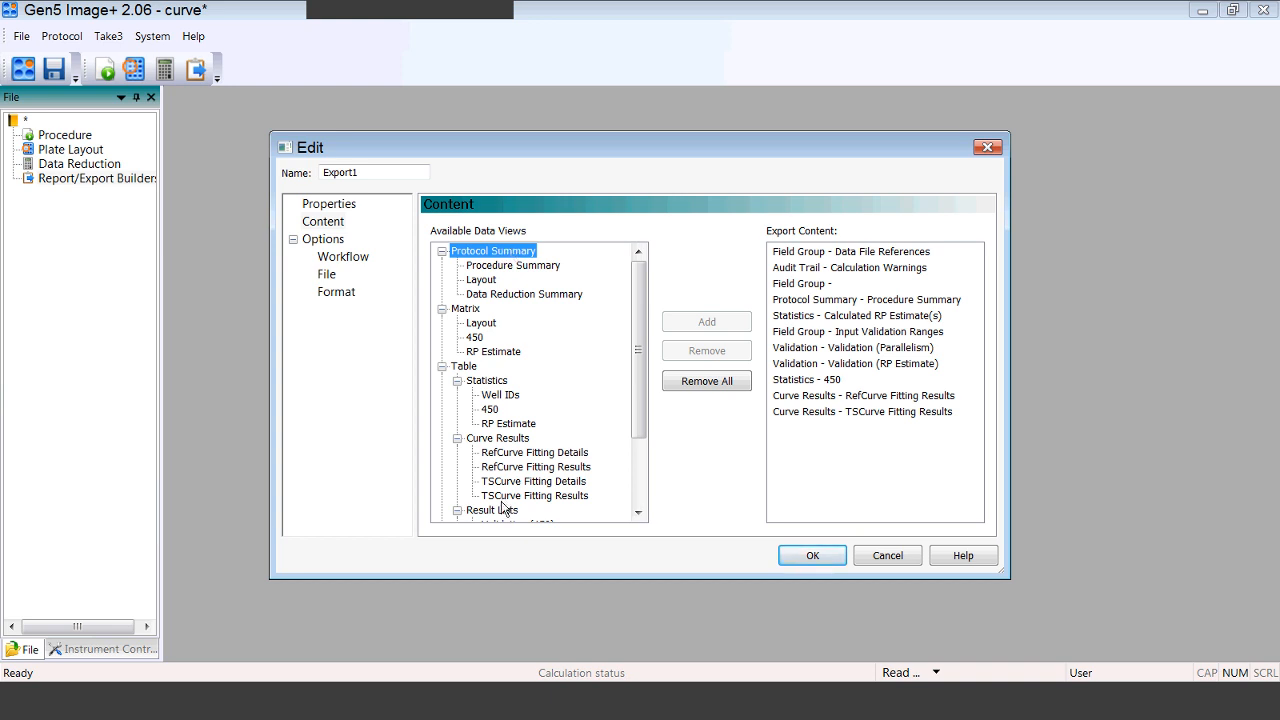
pyautogui.click(327, 275)
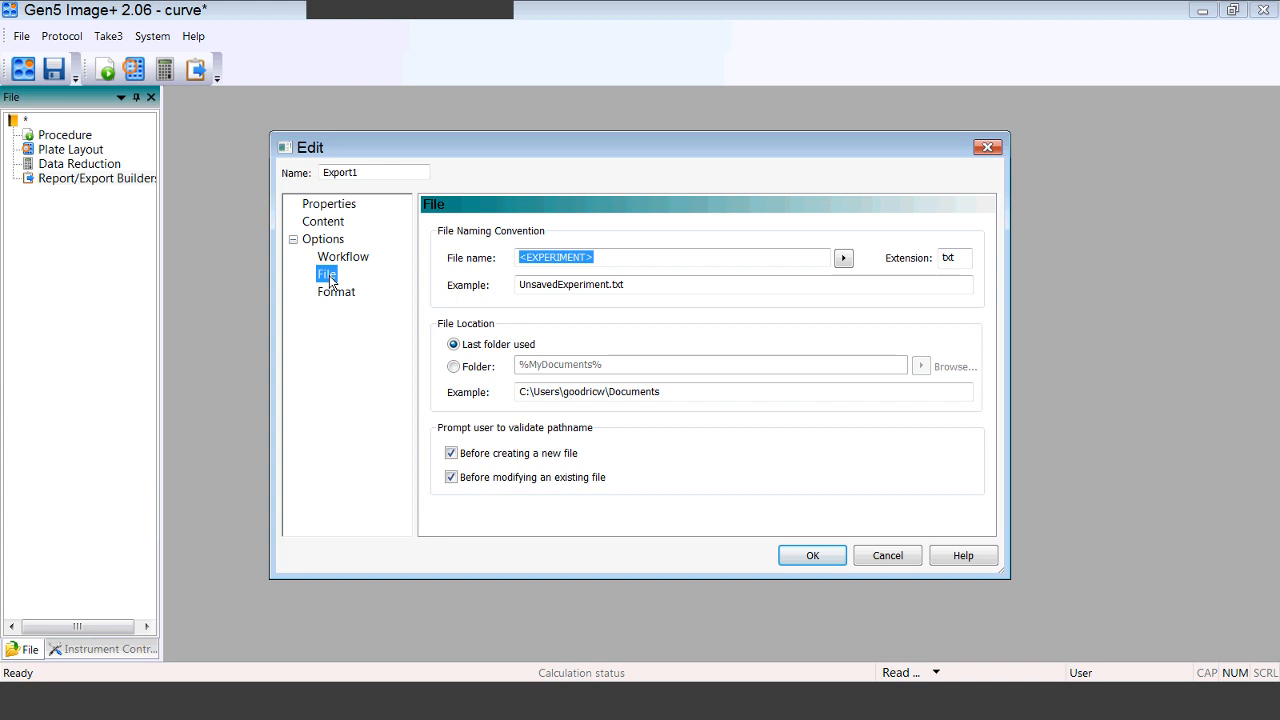
pyautogui.click(796, 562)
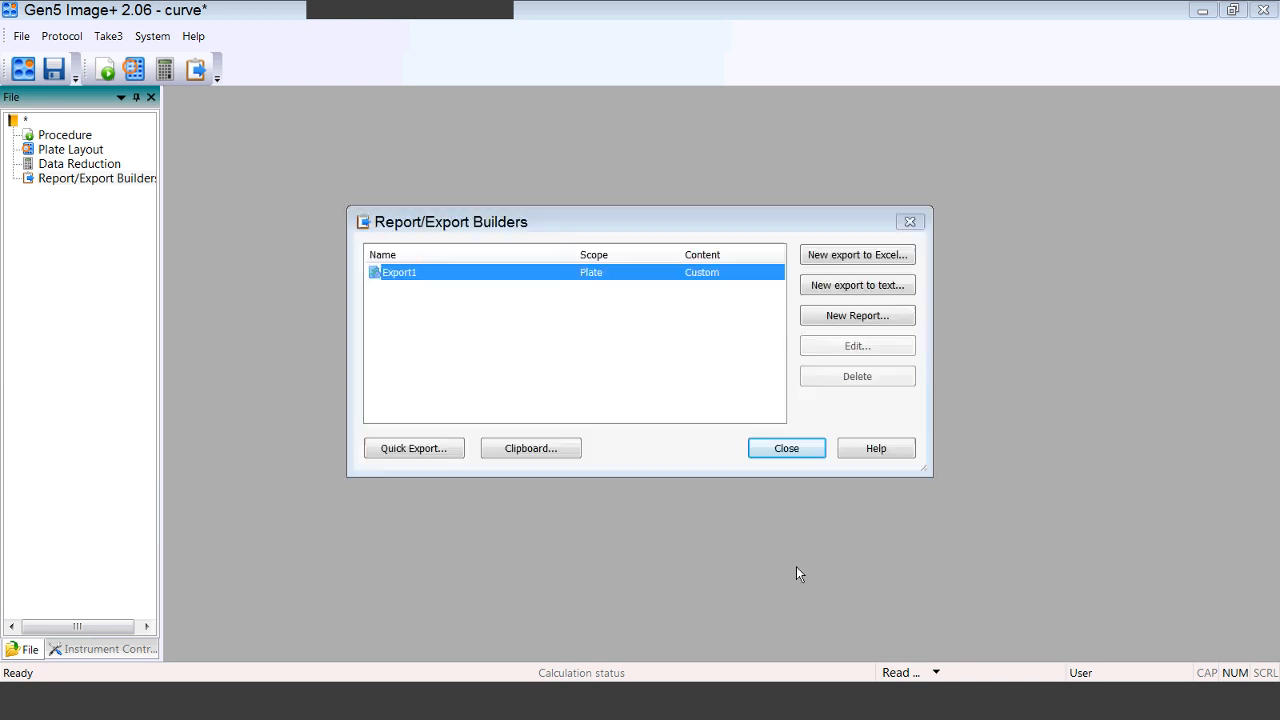
pyautogui.click(786, 449)
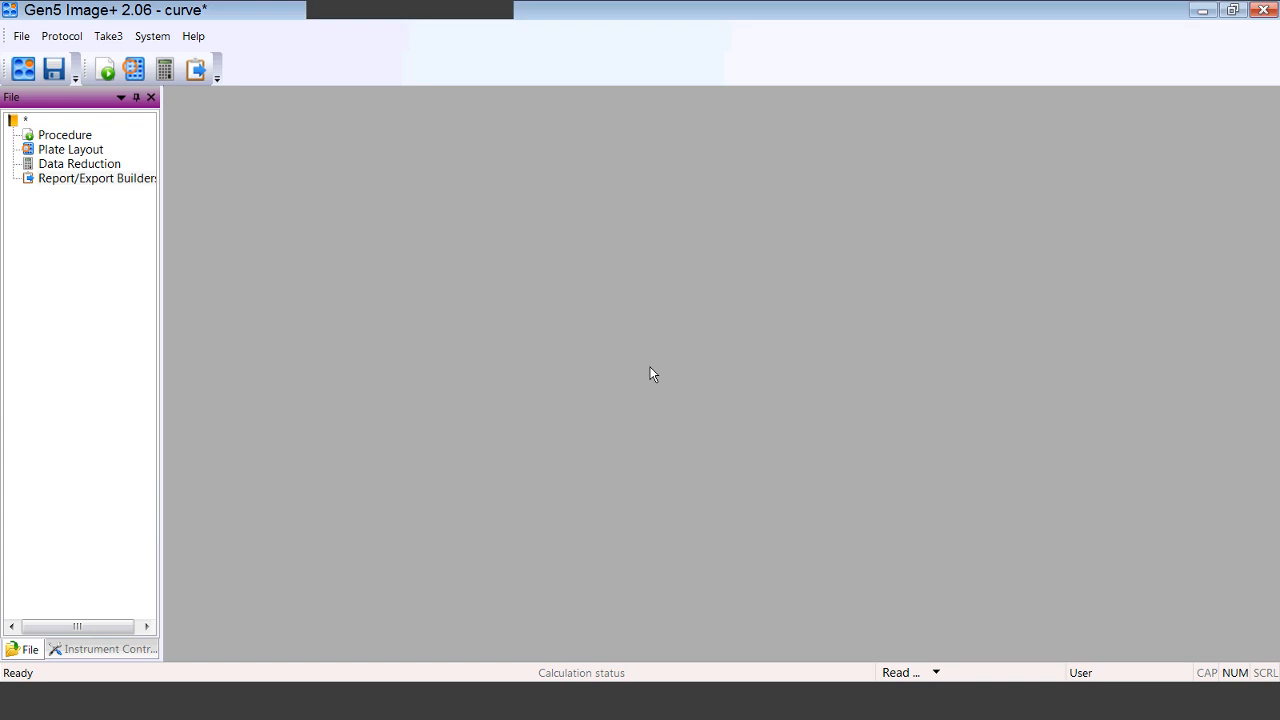
# Step: Save the modified curve protocol
pyautogui.click(22, 36)
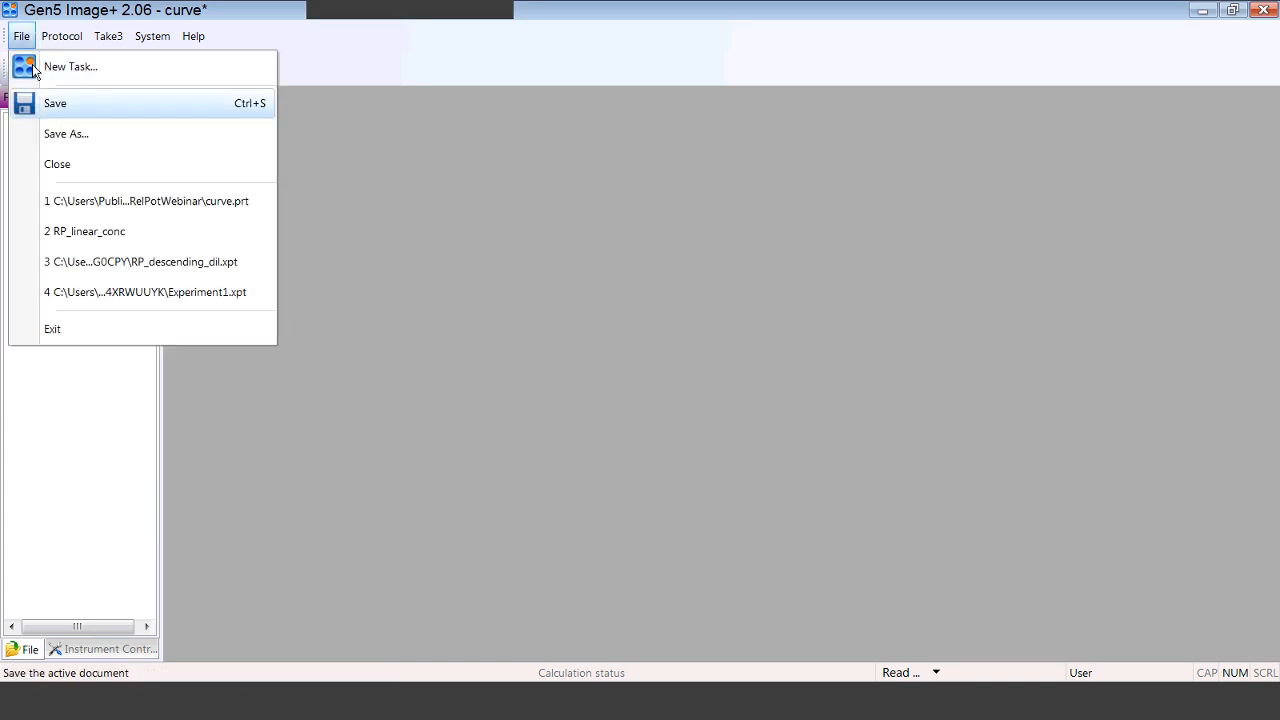
pyautogui.click(33, 105)
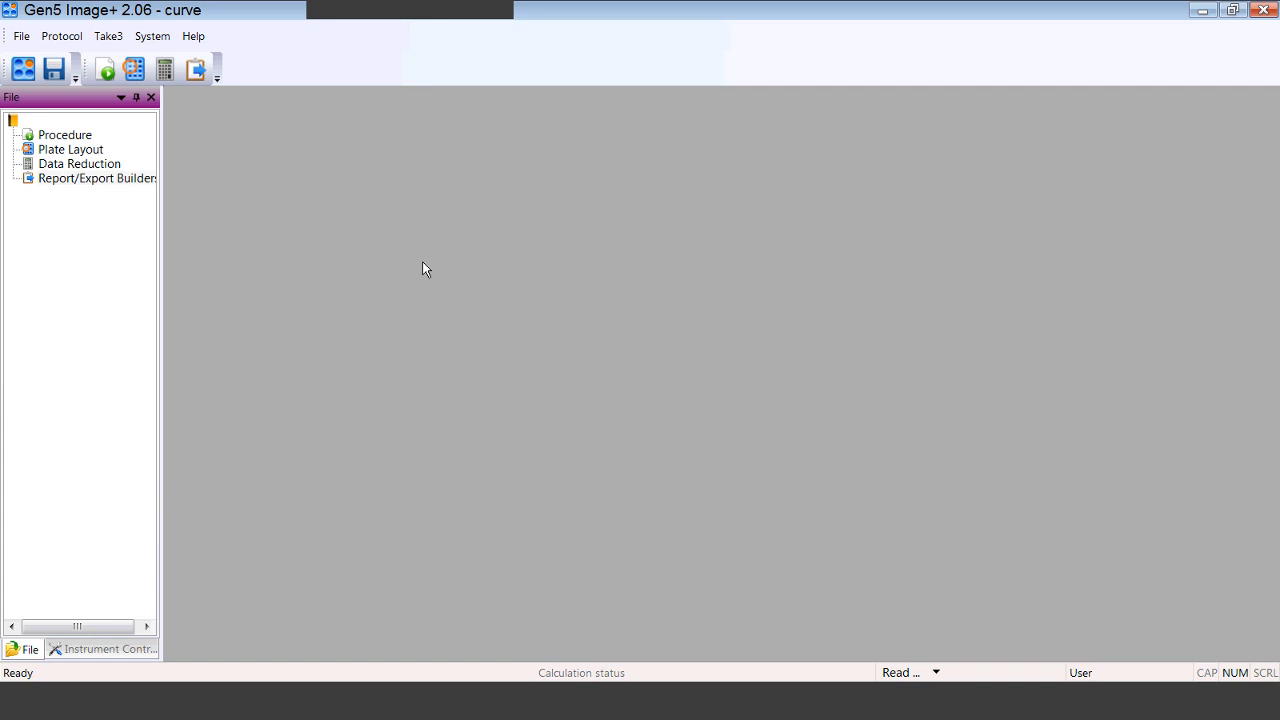
# Step: Switch to the RP_linear_conc experiment and examine the formula of Validation (450) in its data reduction
pyautogui.moveTo(255, 706)
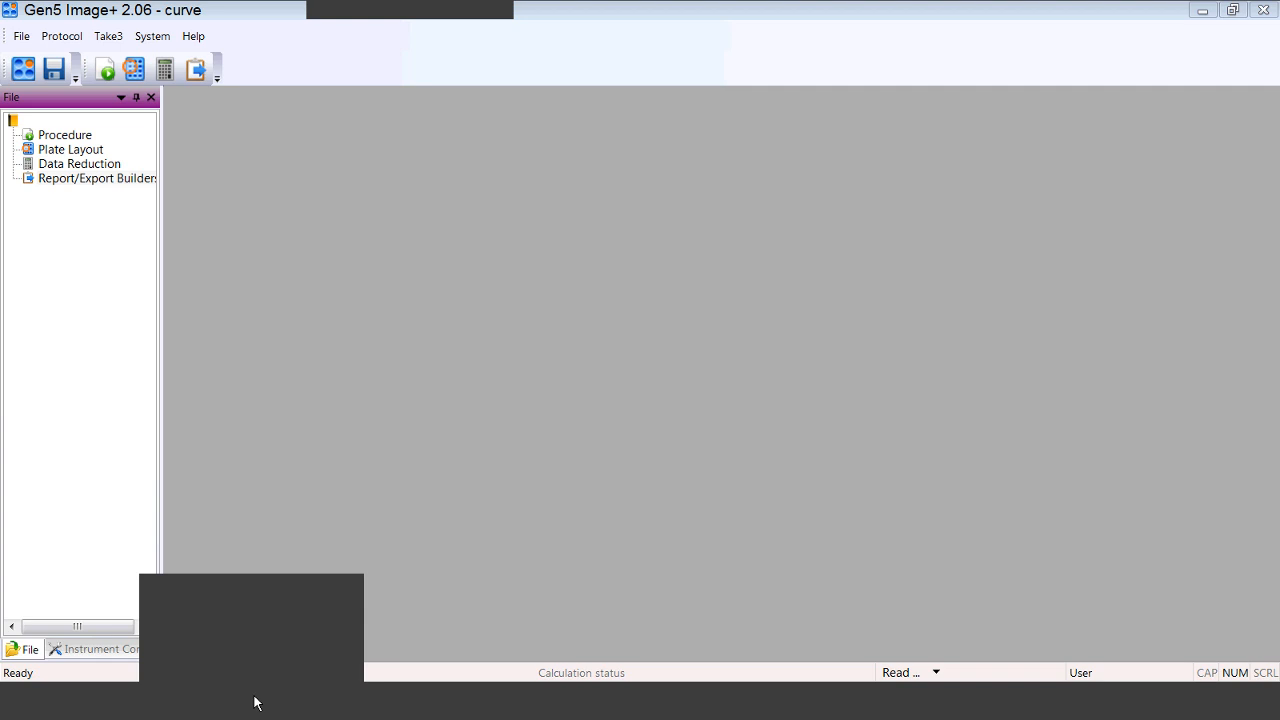
pyautogui.click(254, 629)
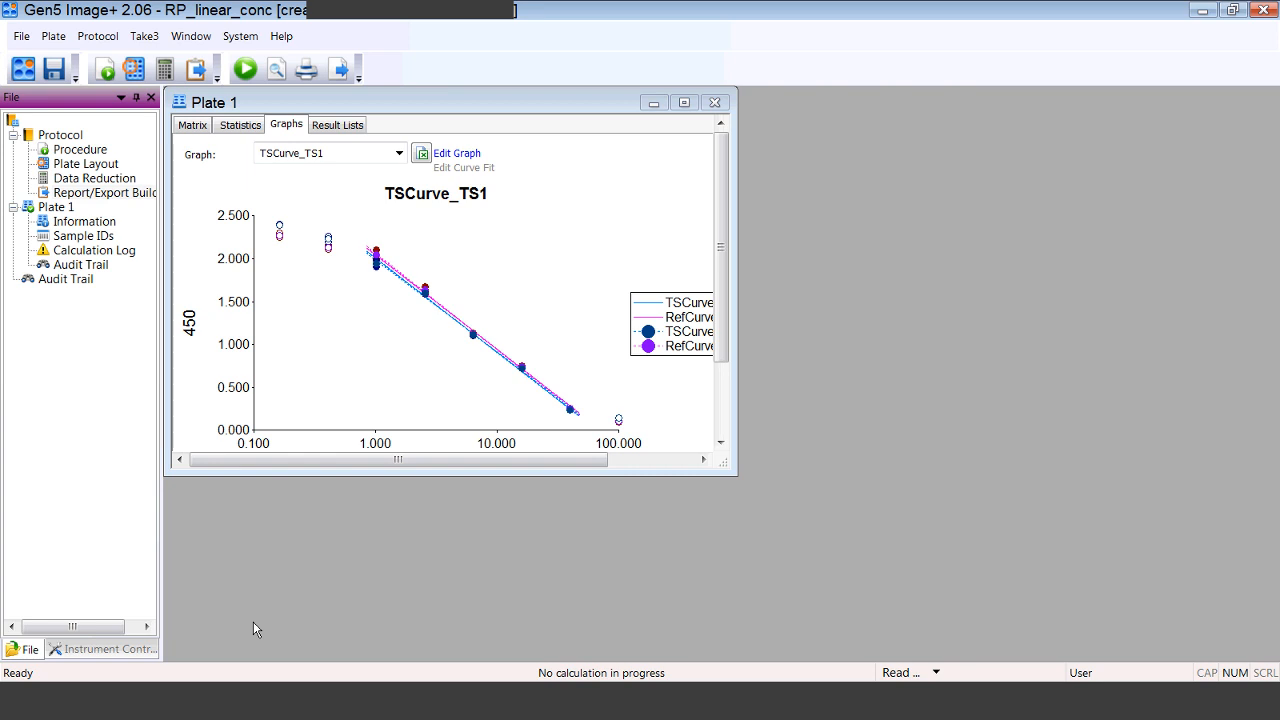
pyautogui.doubleClick(96, 181)
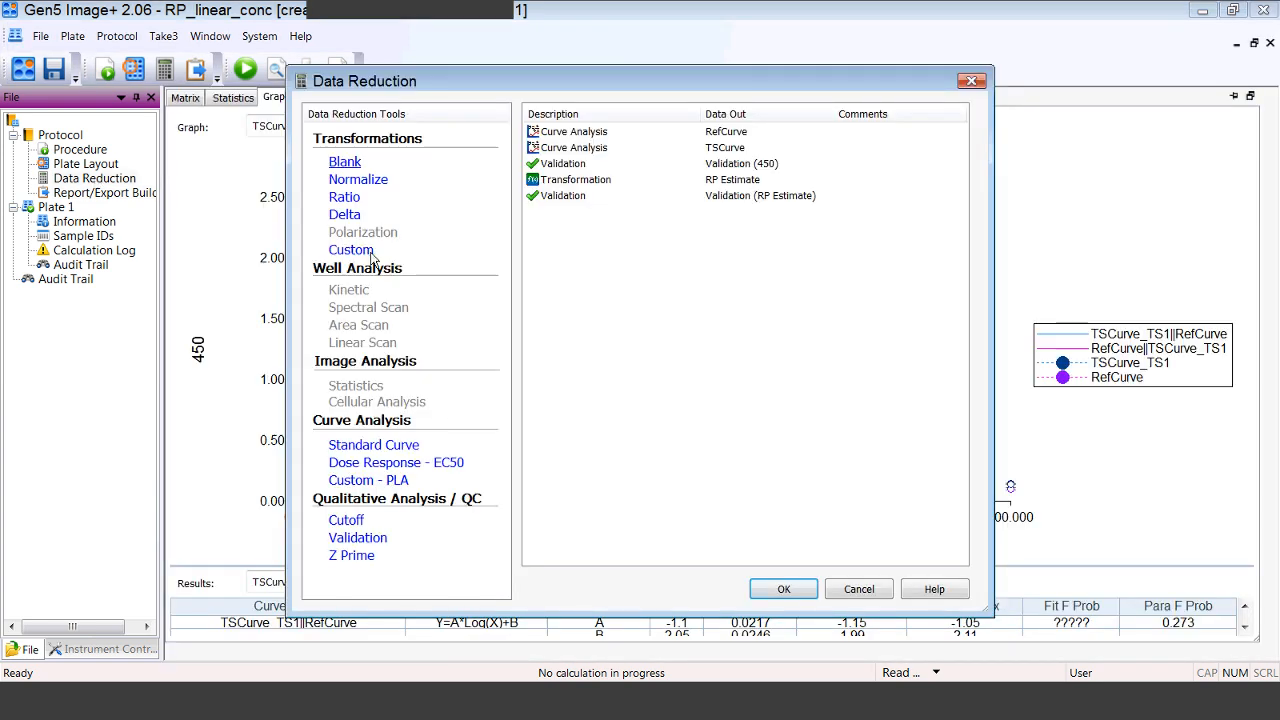
pyautogui.doubleClick(565, 165)
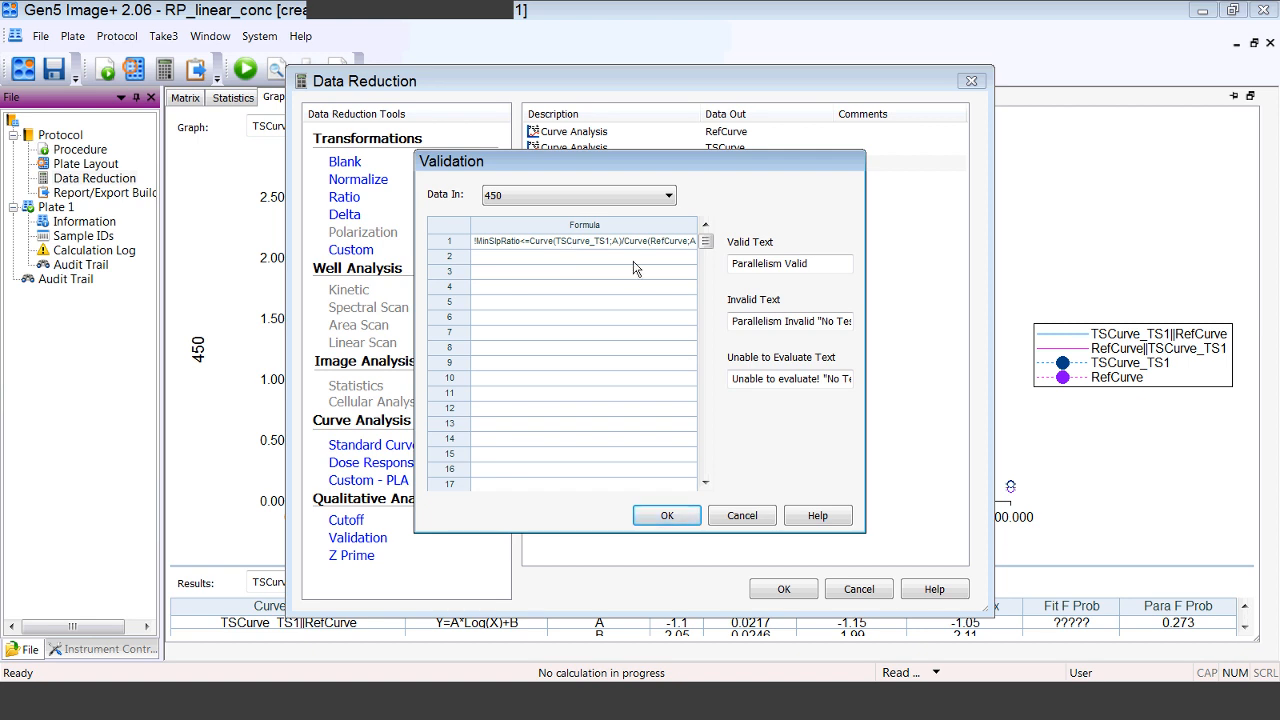
pyautogui.click(676, 514)
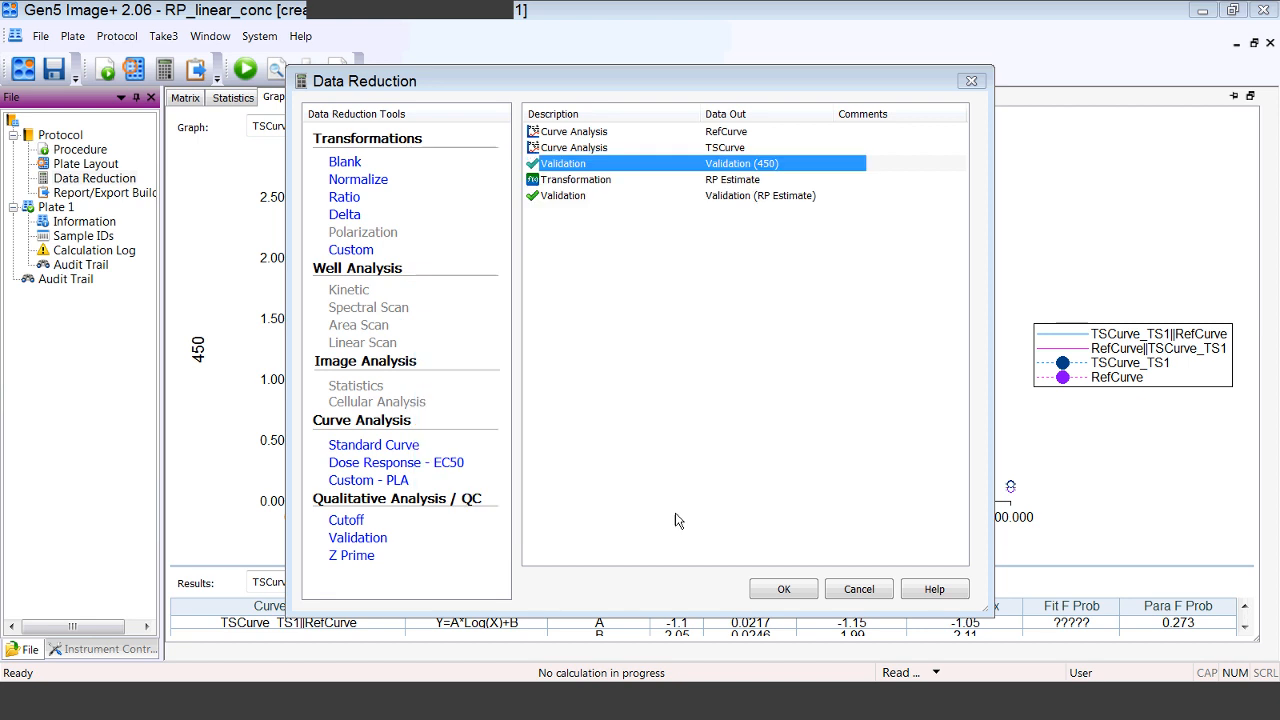
# Step: Examine well A3's formula in the RP Estimate transformation and close the data reduction settings
pyautogui.doubleClick(722, 182)
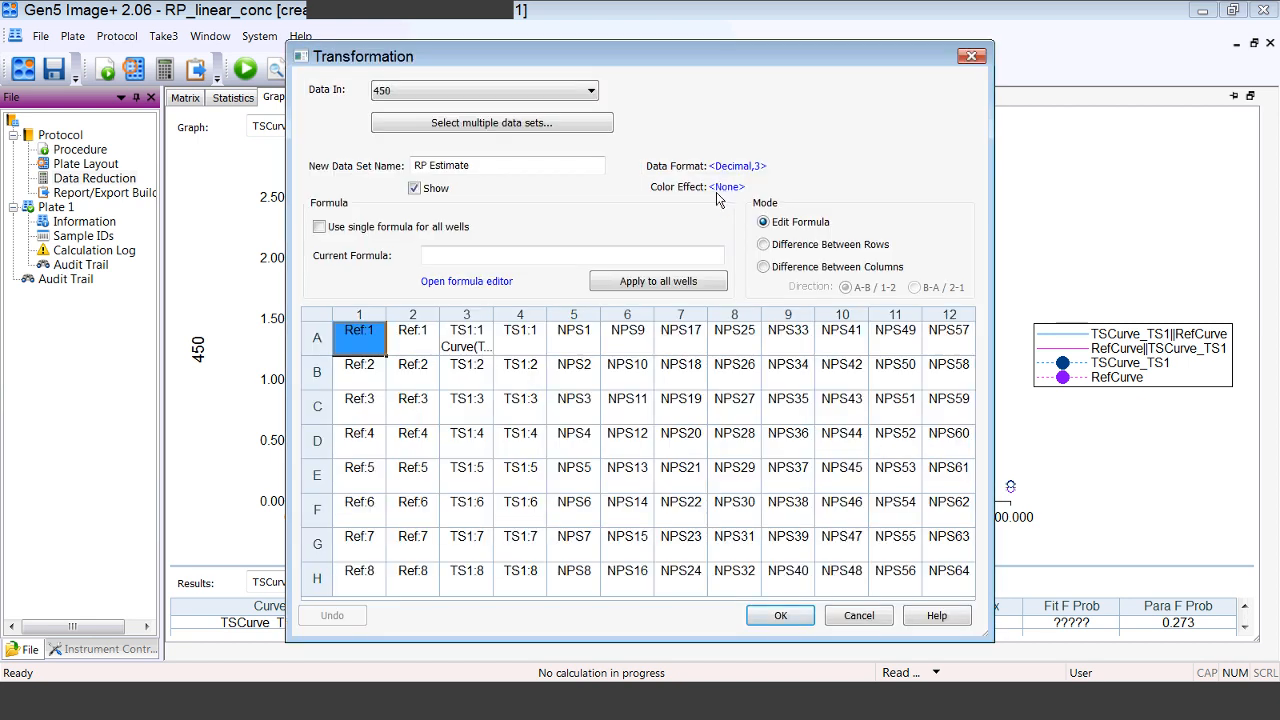
pyautogui.click(486, 334)
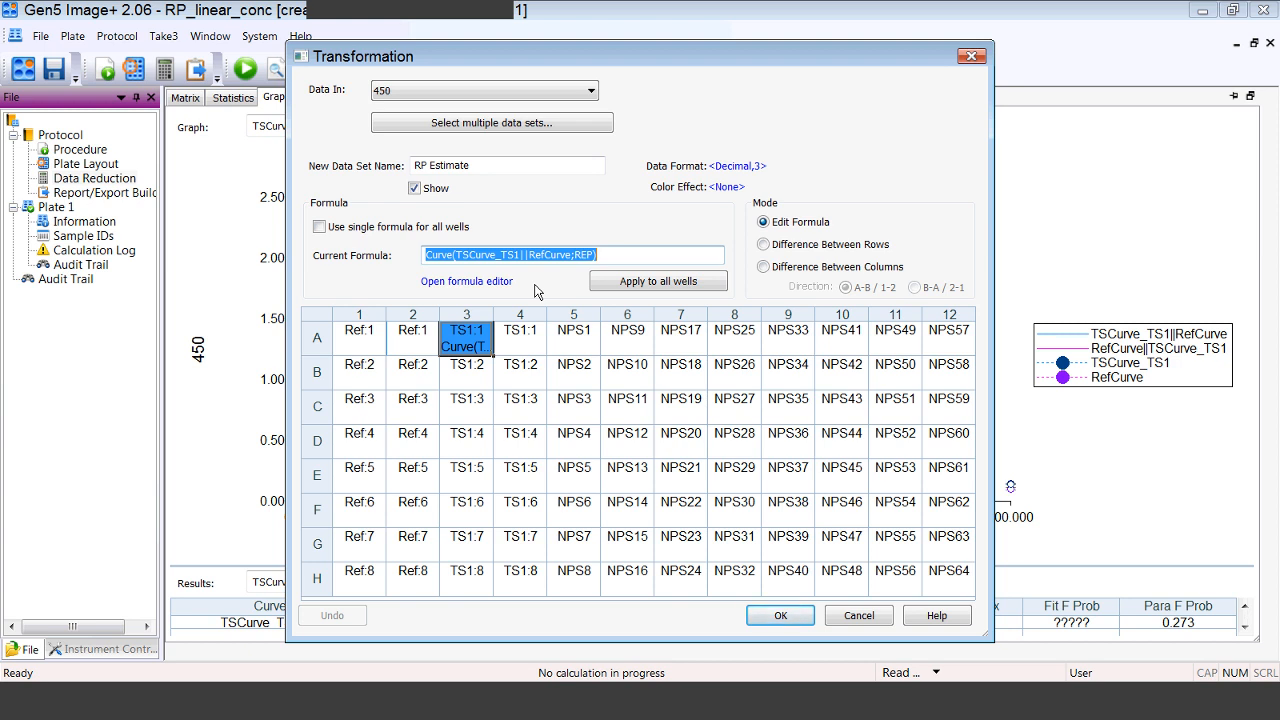
pyautogui.click(773, 617)
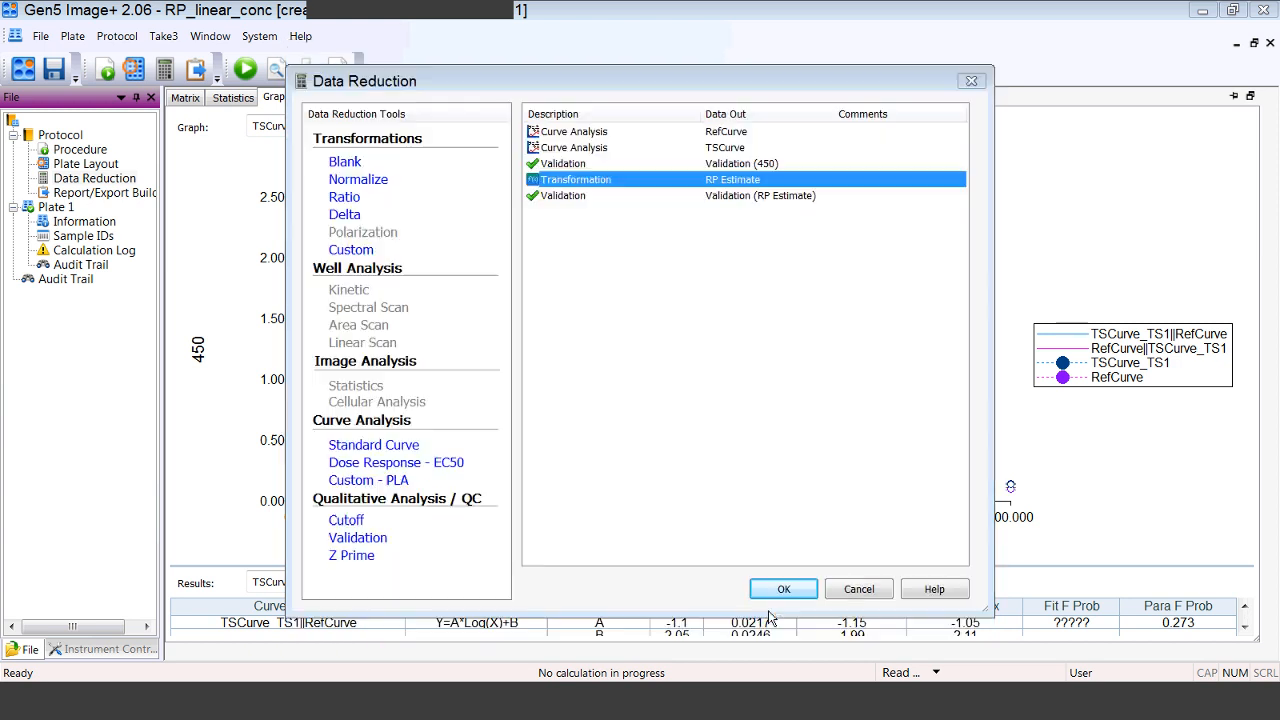
pyautogui.click(777, 592)
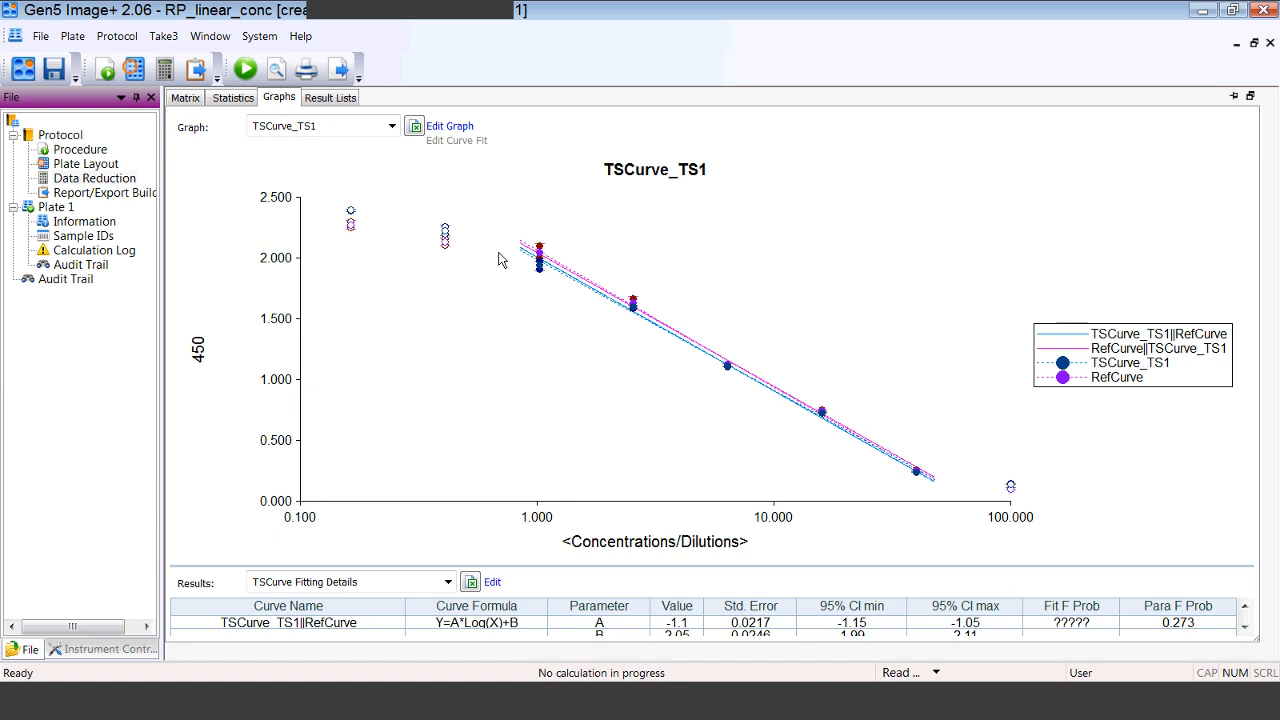
# Step: Mask well F4 in the 450 matrix, apply the change without an audit trail comment, and return to the plate's graphs
pyautogui.moveTo(541, 271)
pyautogui.click(181, 102)
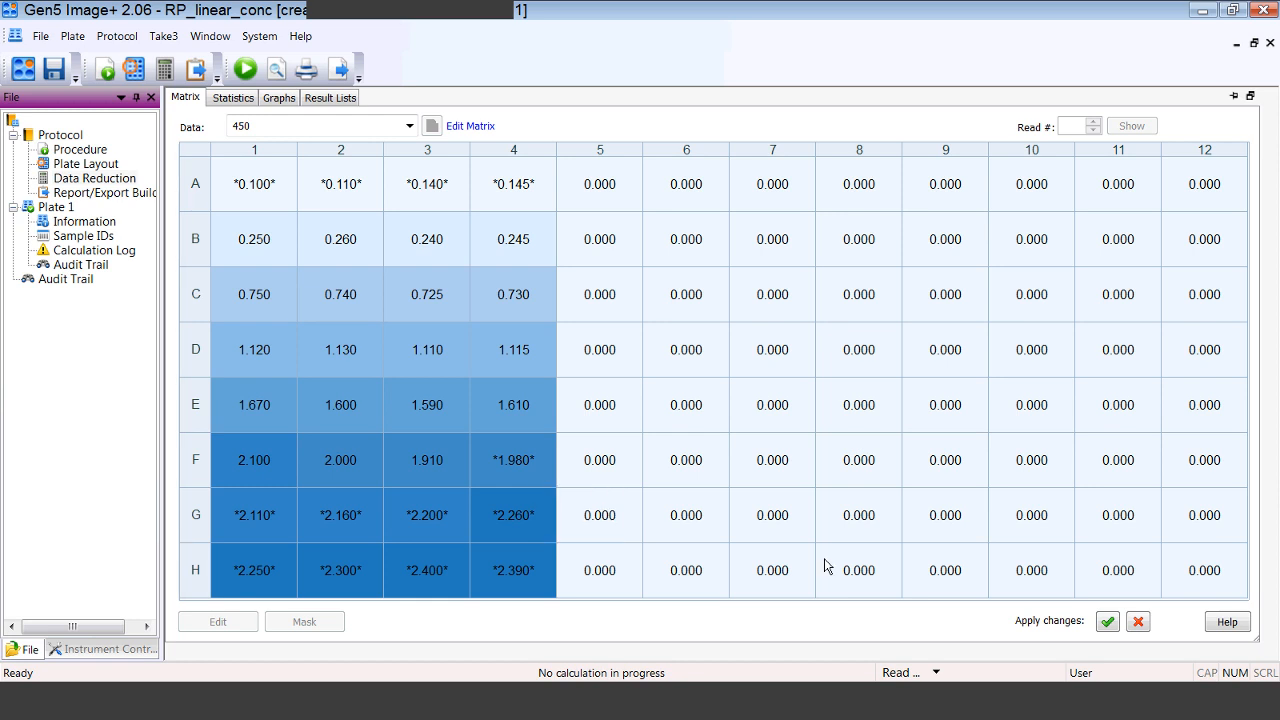
pyautogui.click(1108, 622)
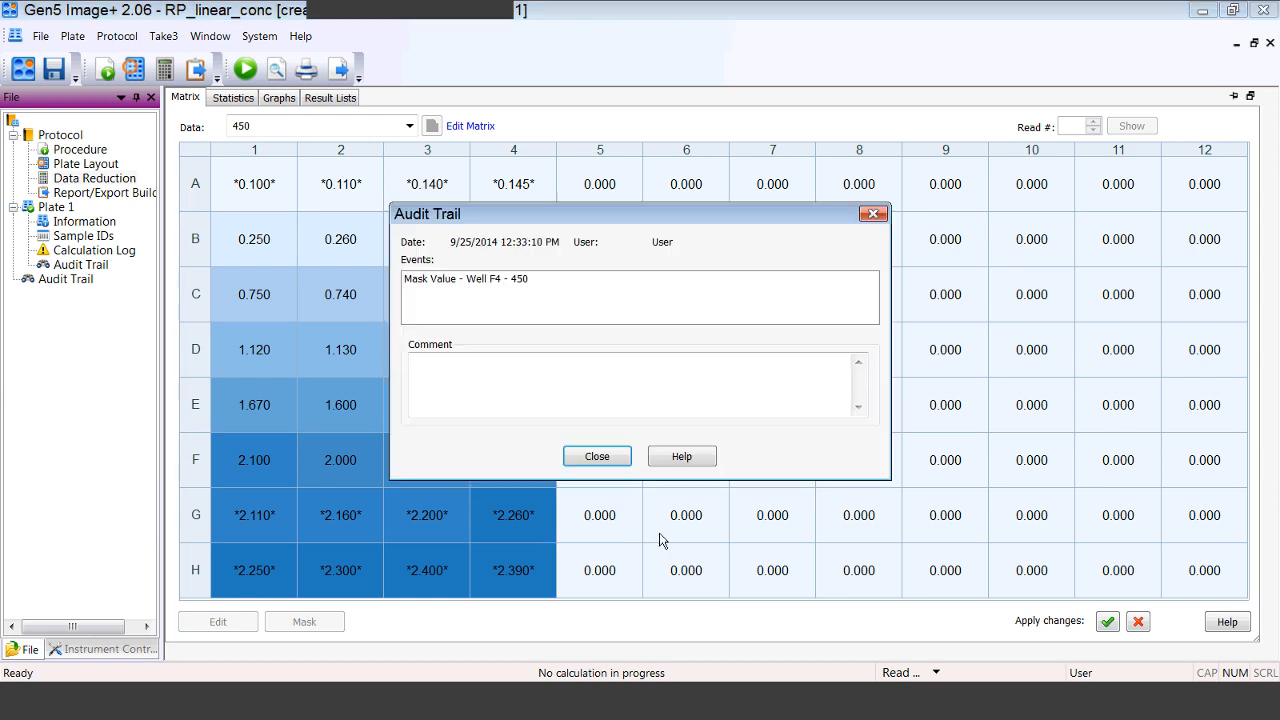
pyautogui.click(608, 457)
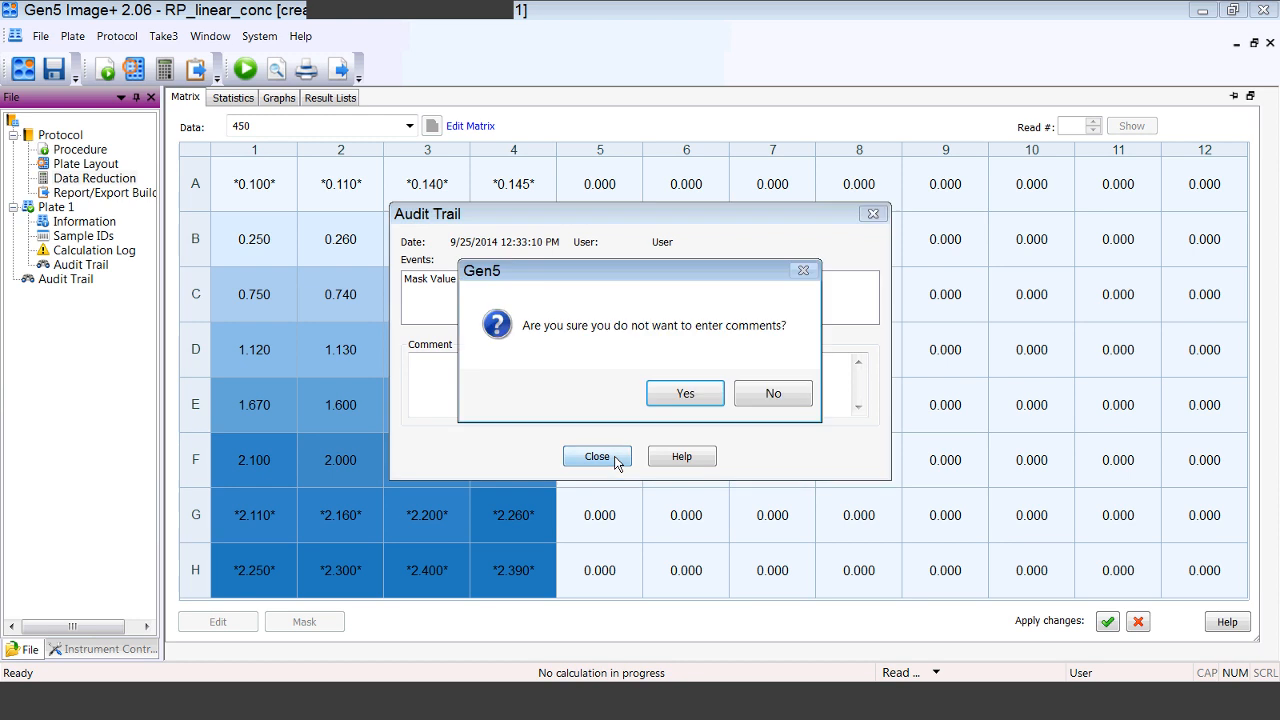
pyautogui.click(682, 391)
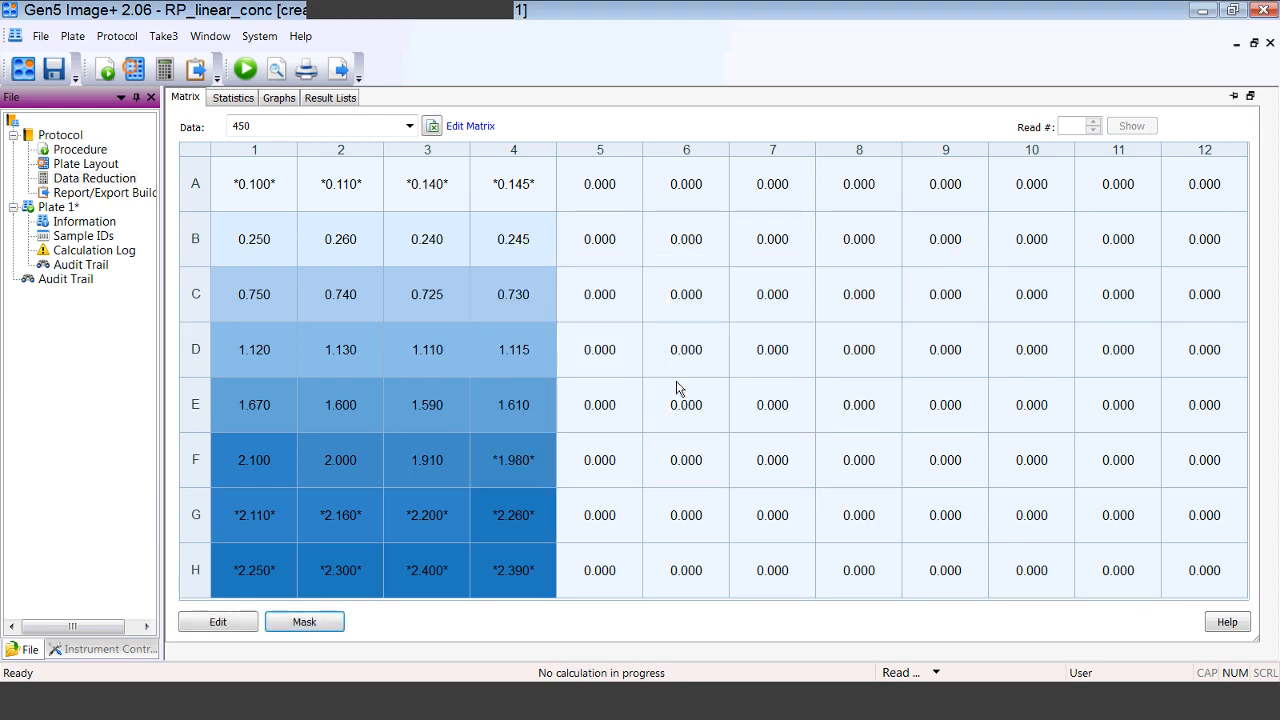
pyautogui.click(279, 98)
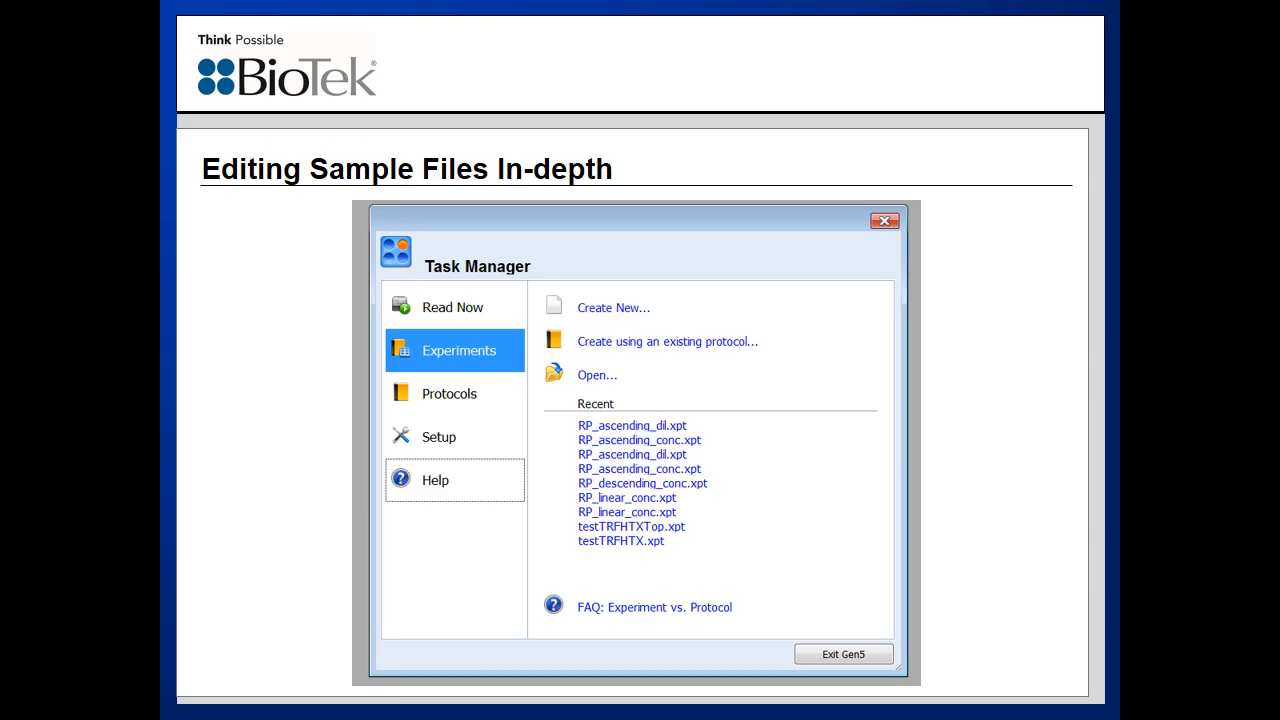
pyautogui.press('Right')
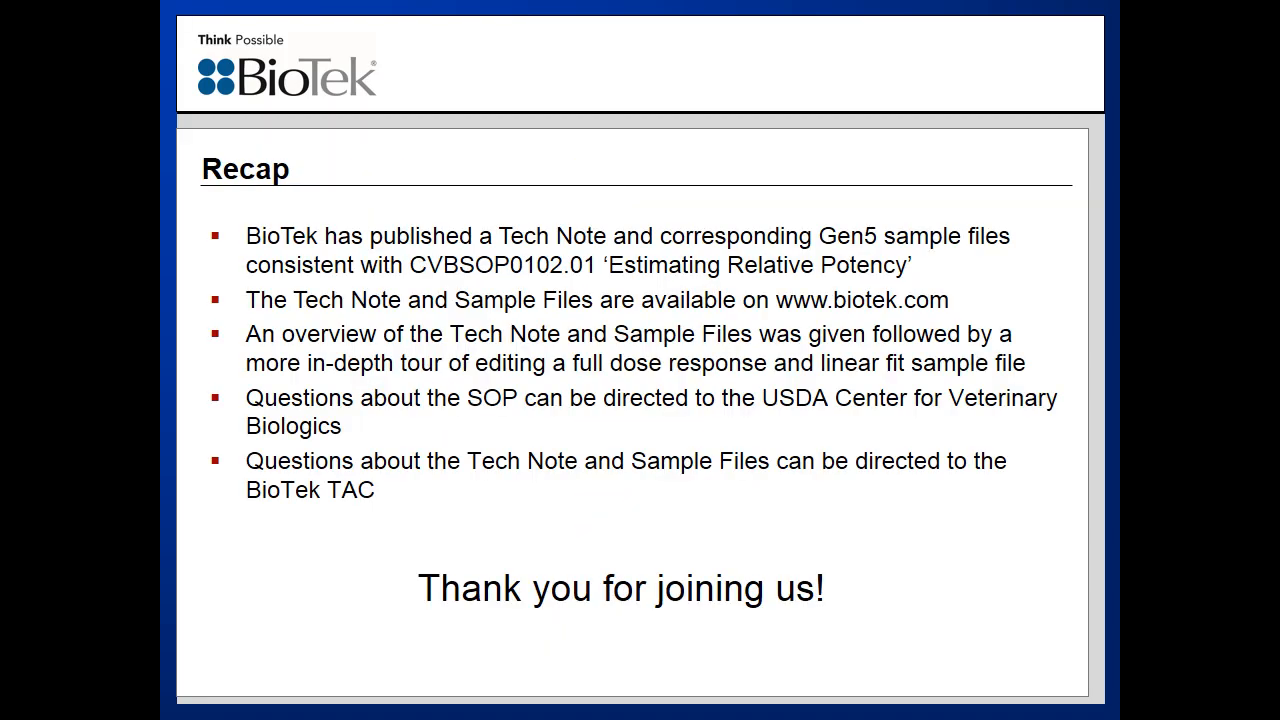